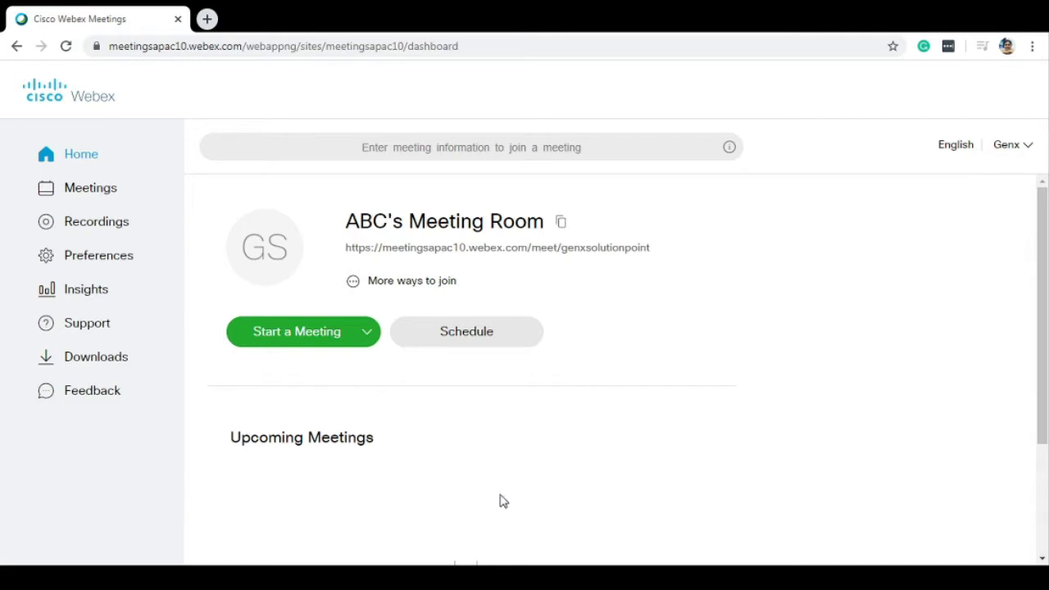
- Start a meeting in ABC's Meeting Room using the web app with computer audio
click(367, 332)
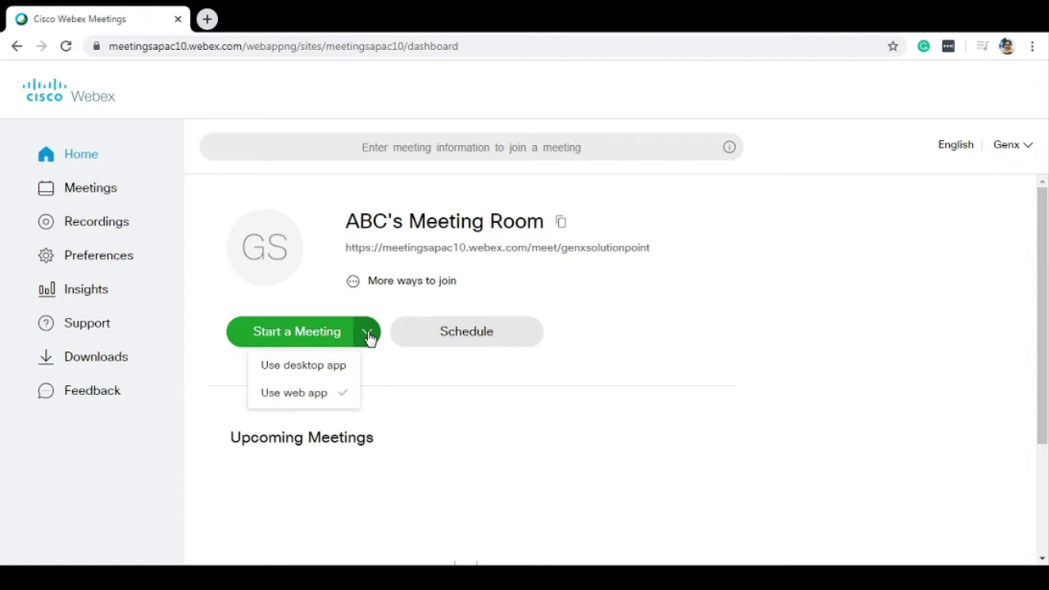
click(334, 399)
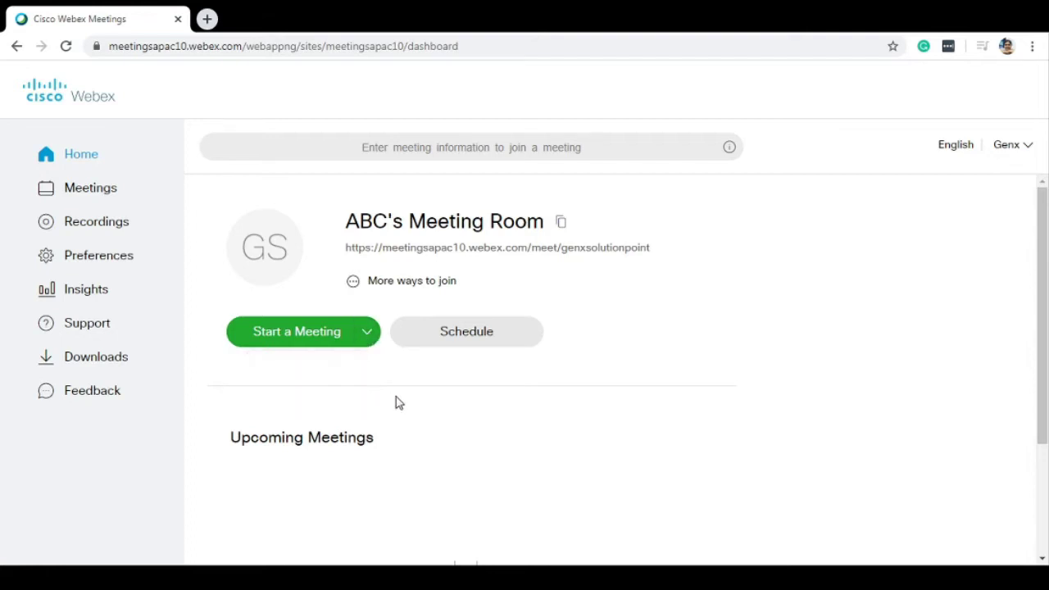
click(300, 333)
triple_click(603, 248)
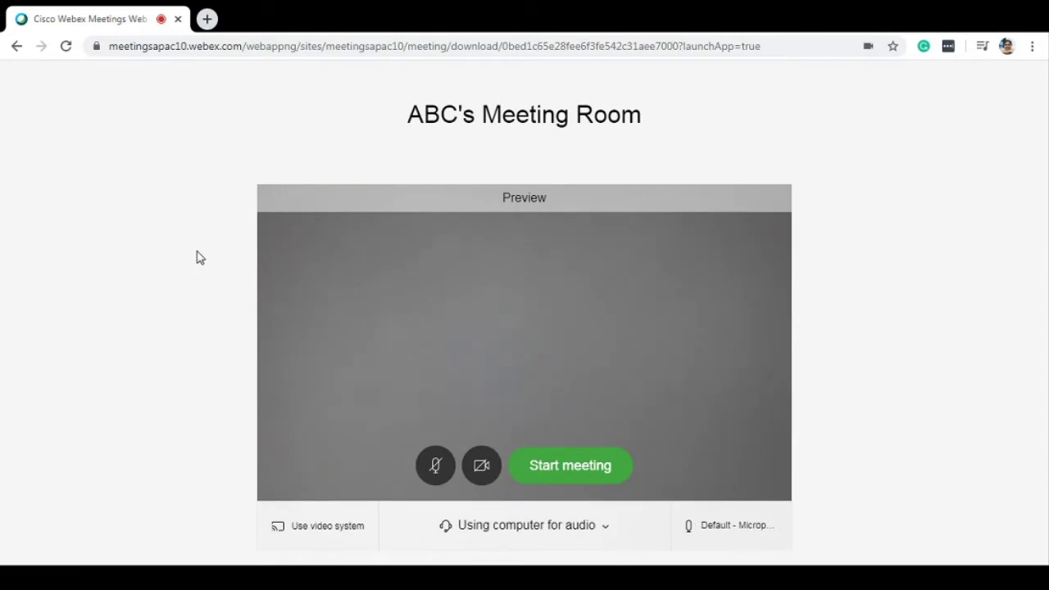
click(548, 465)
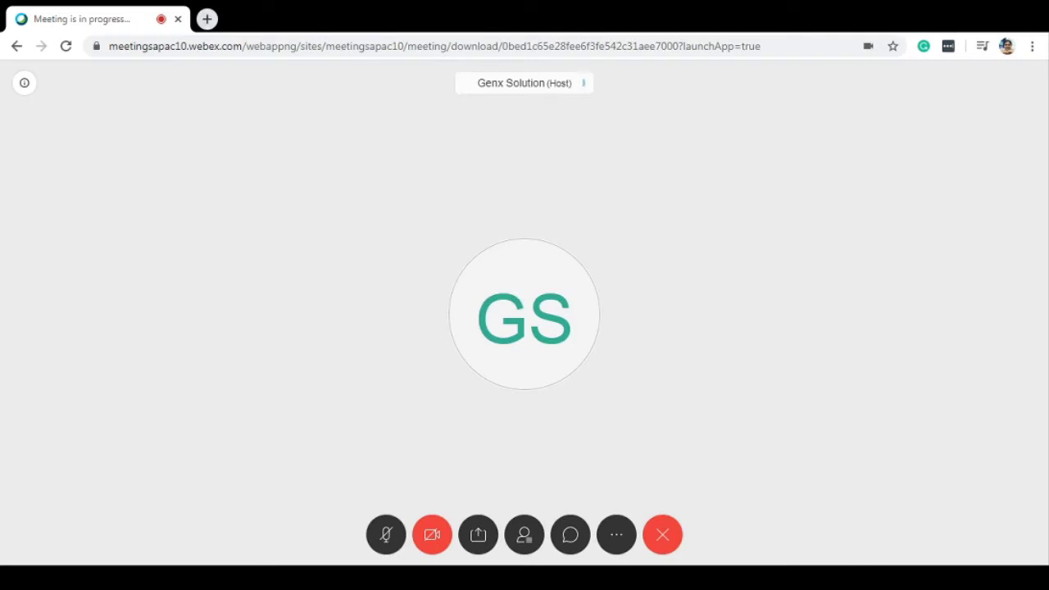
- Mute and unmute the meeting microphone, and turn on the camera video
click(384, 536)
click(384, 536)
click(433, 539)
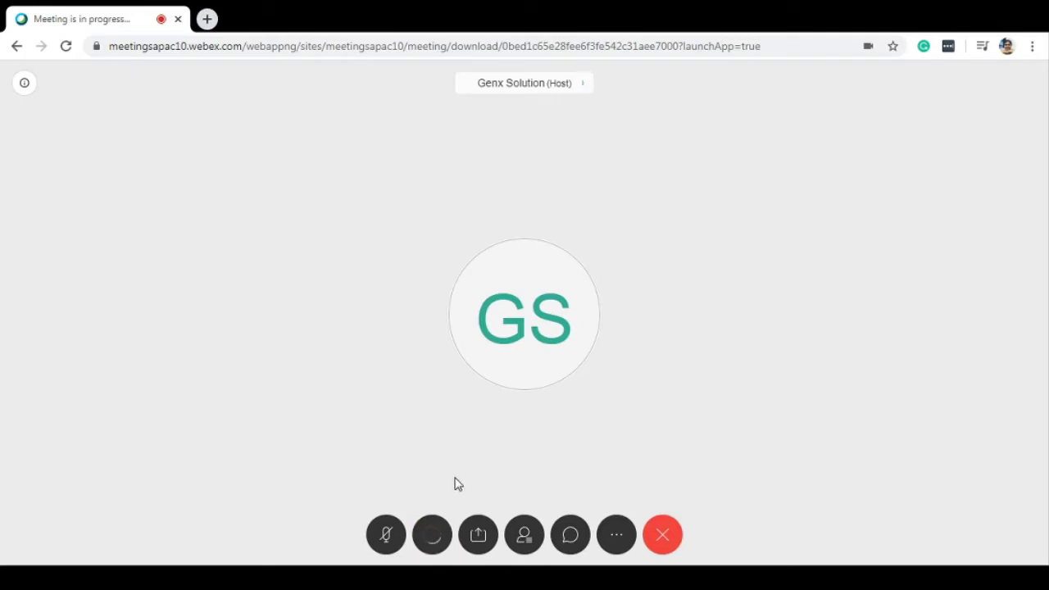
- Examine the content sharing options, the participant list and the meeting chat, and close each one
click(478, 540)
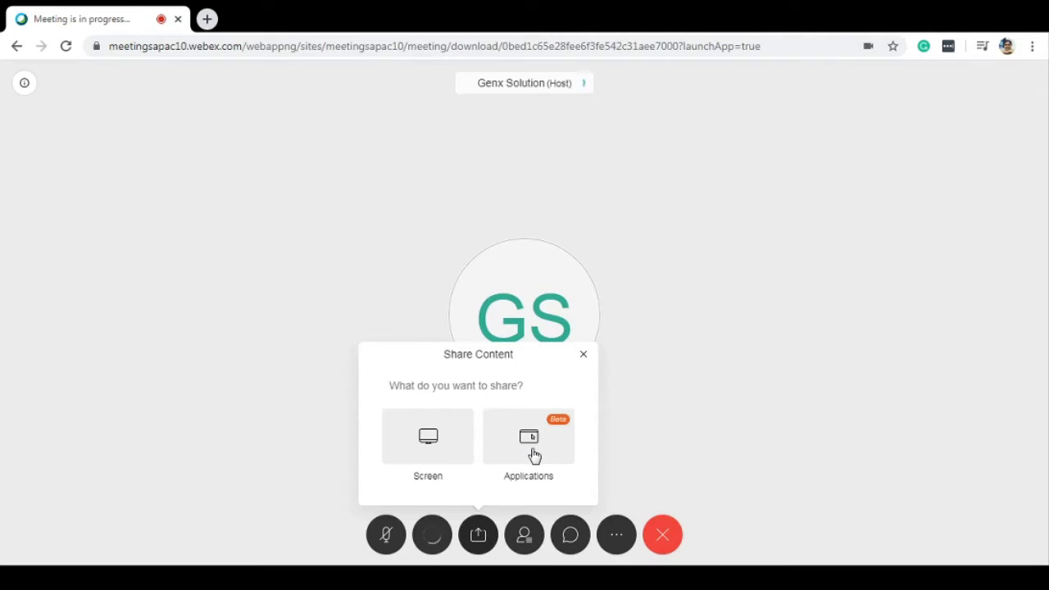
click(584, 356)
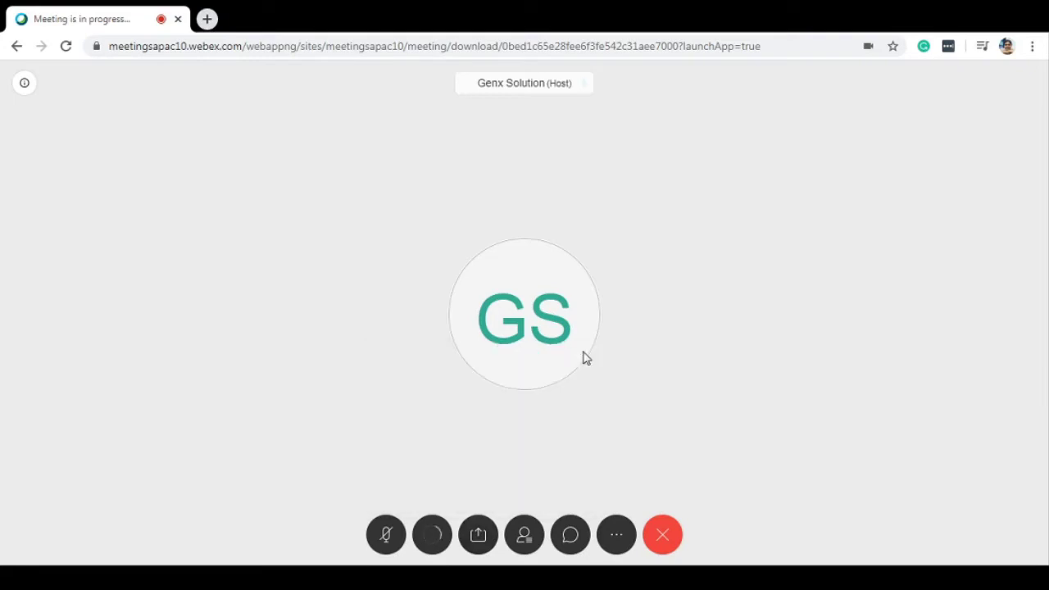
click(525, 537)
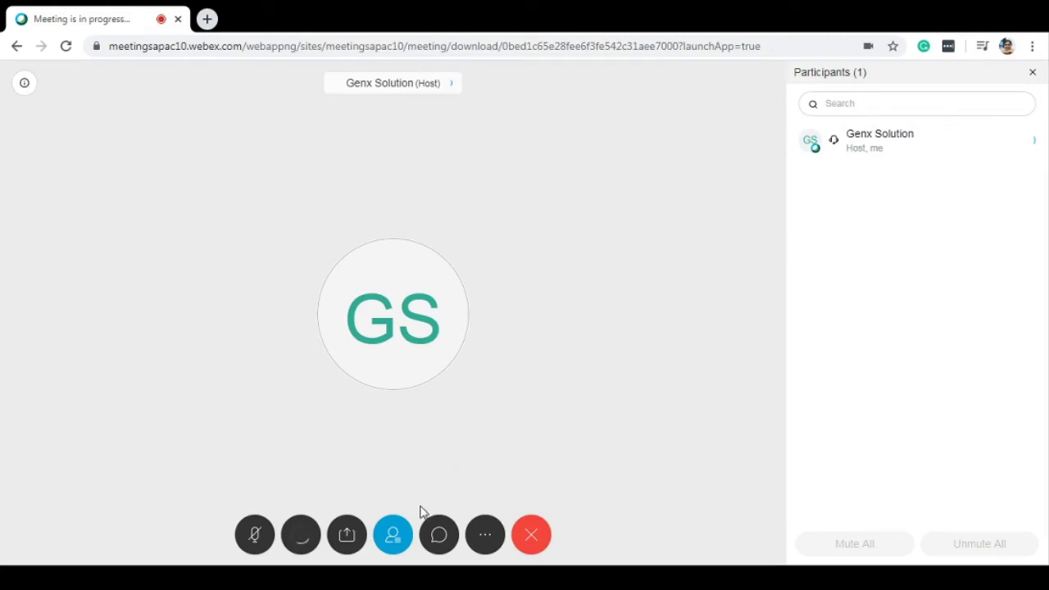
click(438, 535)
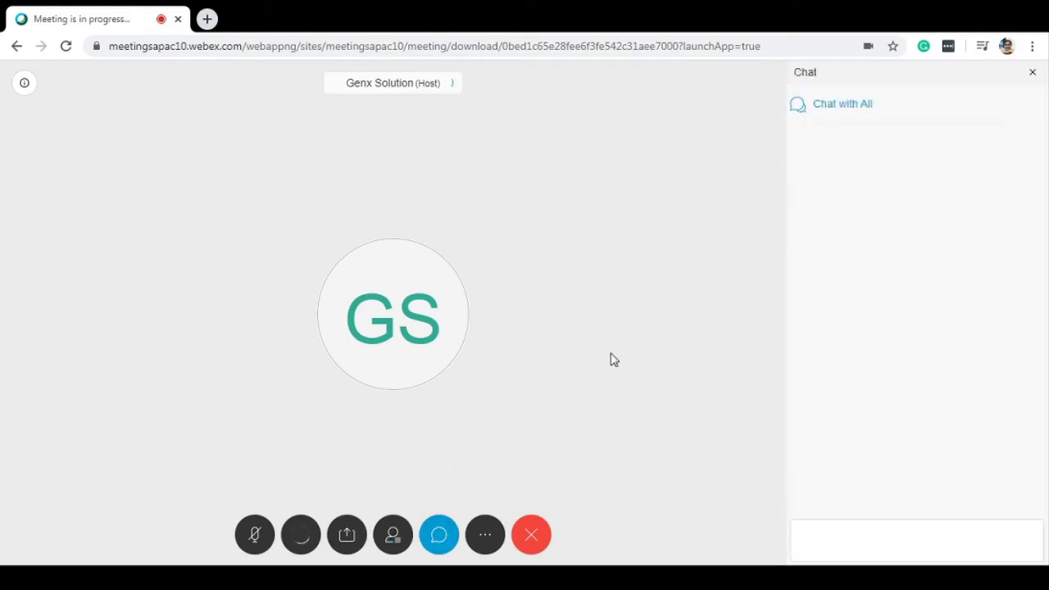
click(847, 531)
click(443, 536)
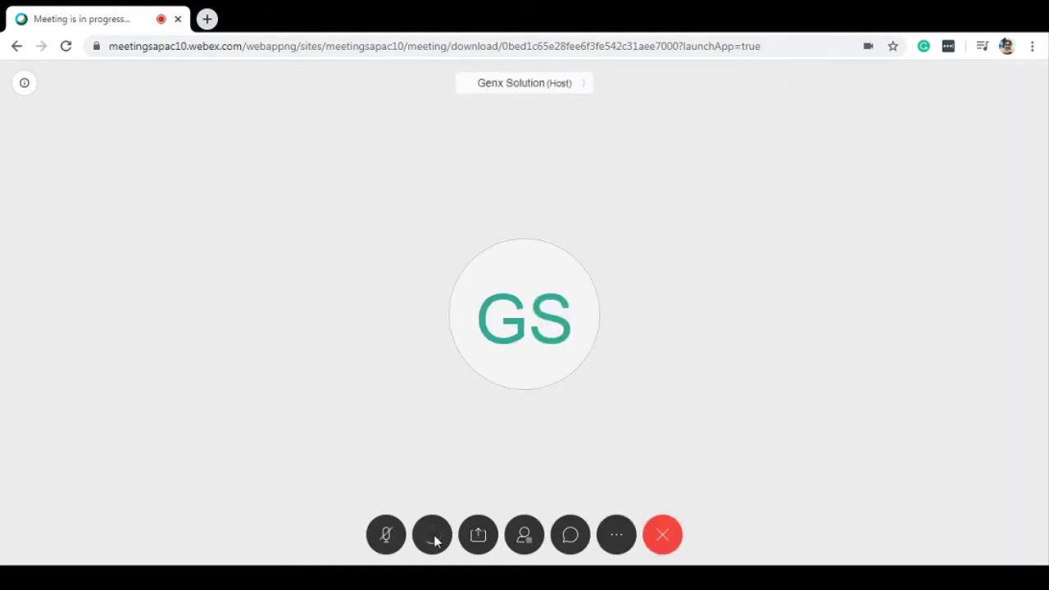
- Enable Mute on entry in the meeting's participant settings
click(618, 536)
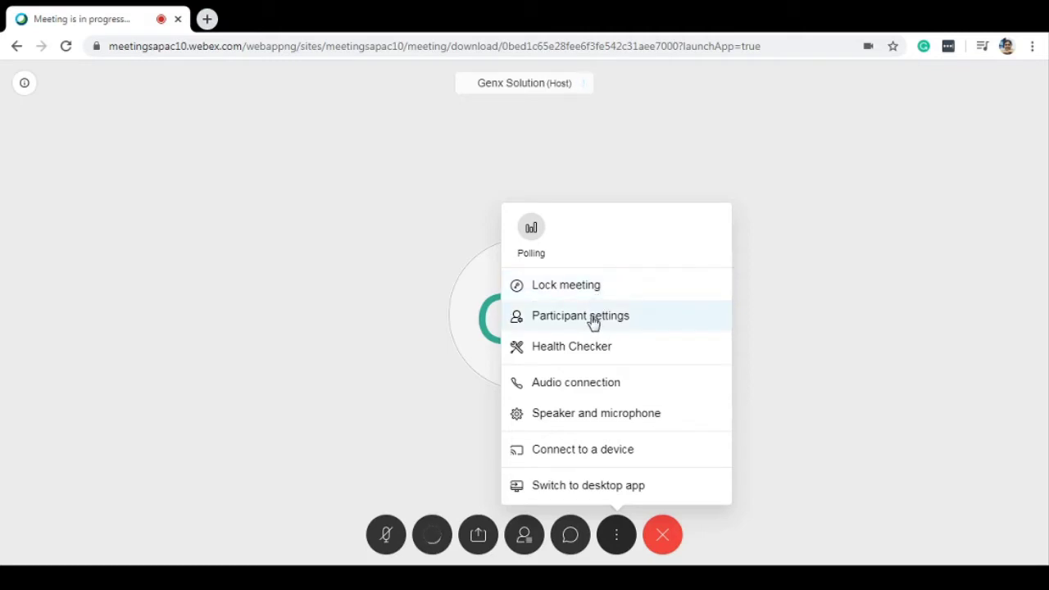
click(592, 319)
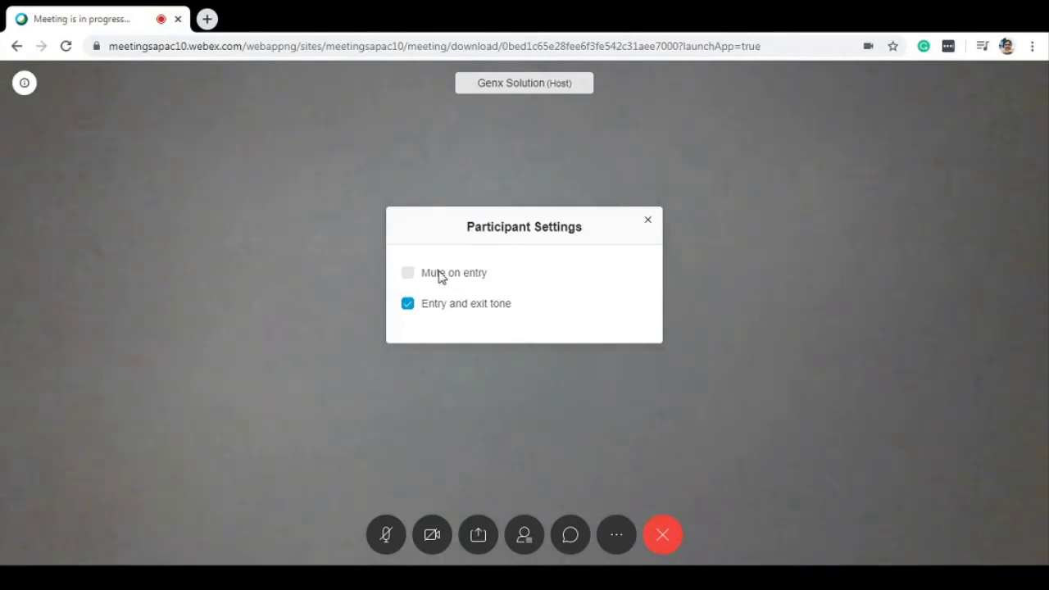
click(409, 275)
click(647, 220)
- Check the network connection, meeting service and audio status in the Health Checker, and review the other meeting options
click(615, 535)
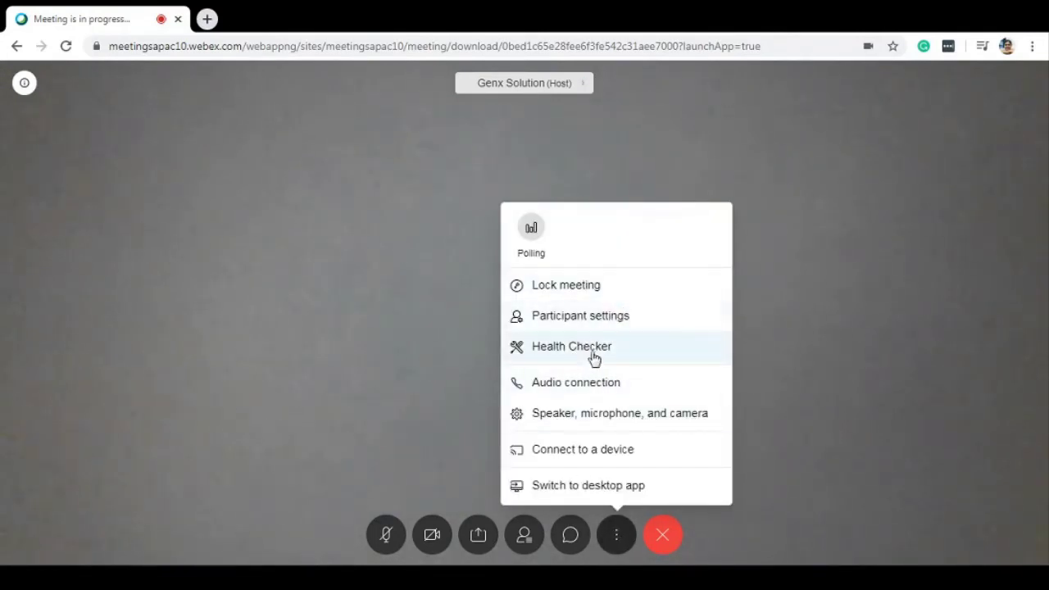
click(587, 354)
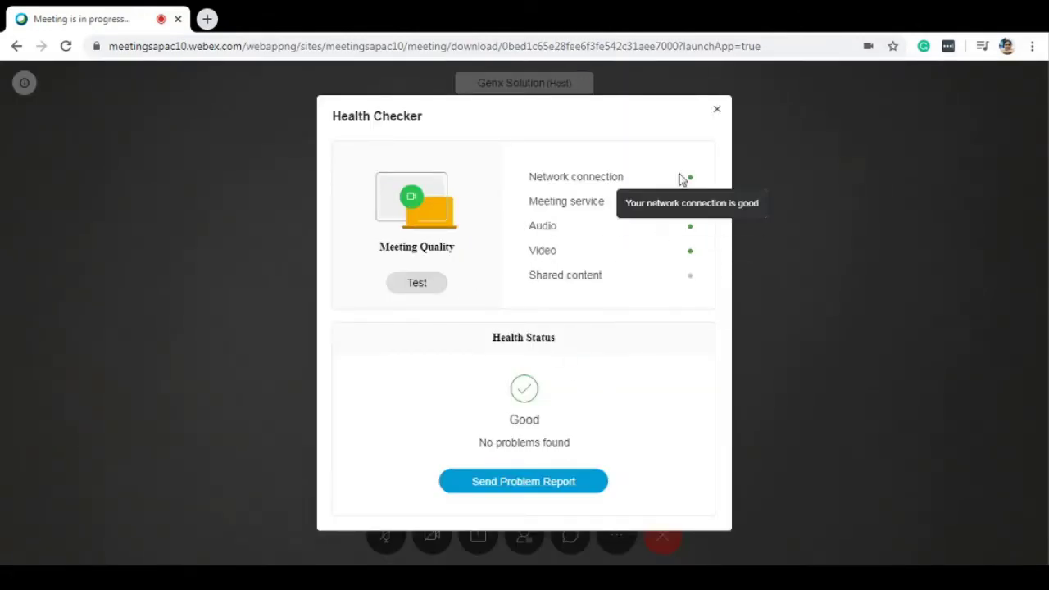
mouse_move(690, 183)
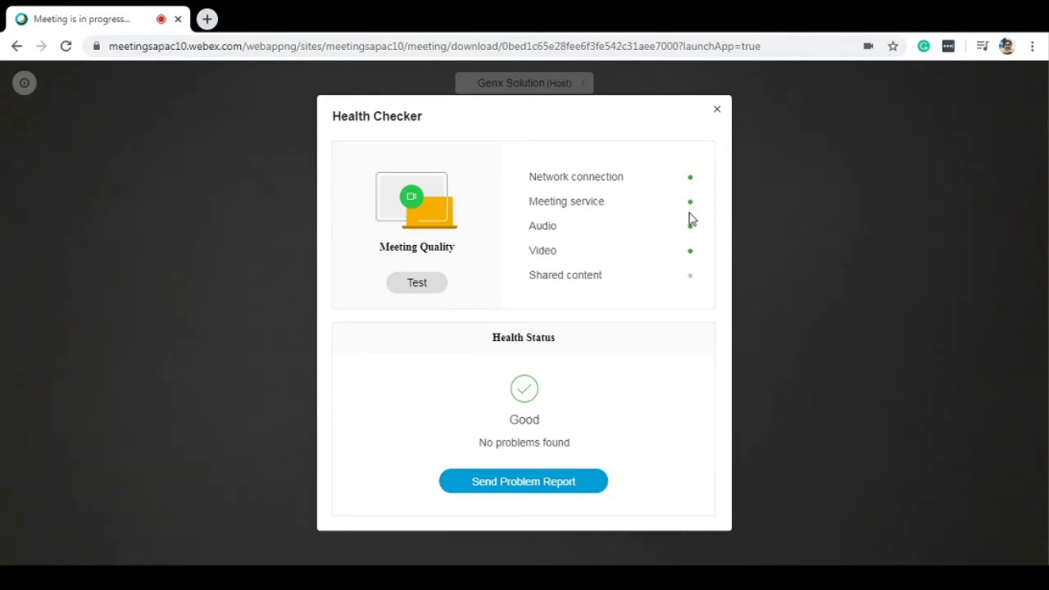
mouse_move(692, 226)
click(717, 115)
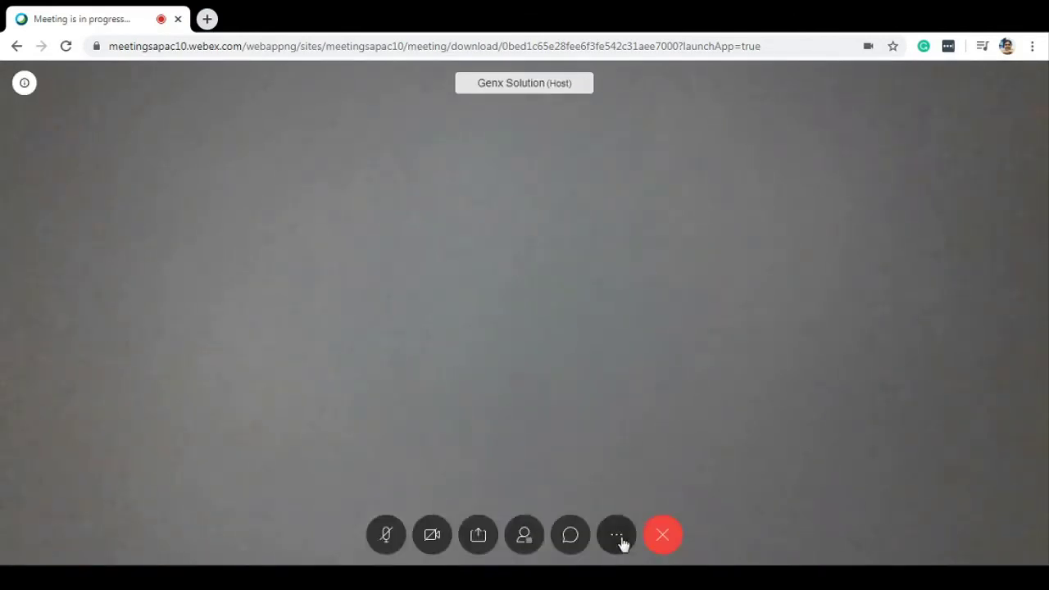
click(616, 537)
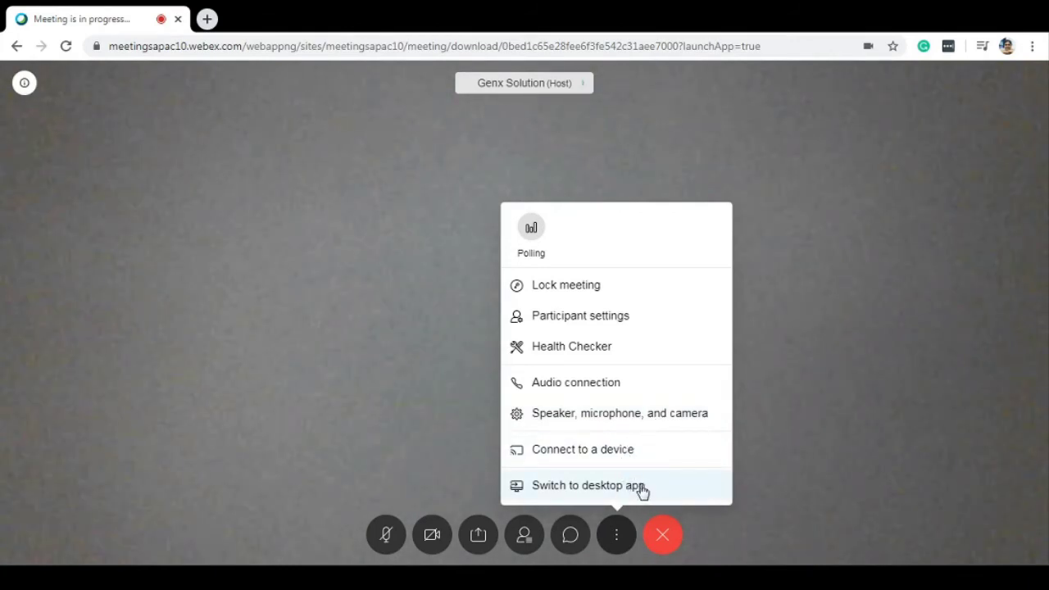
click(439, 393)
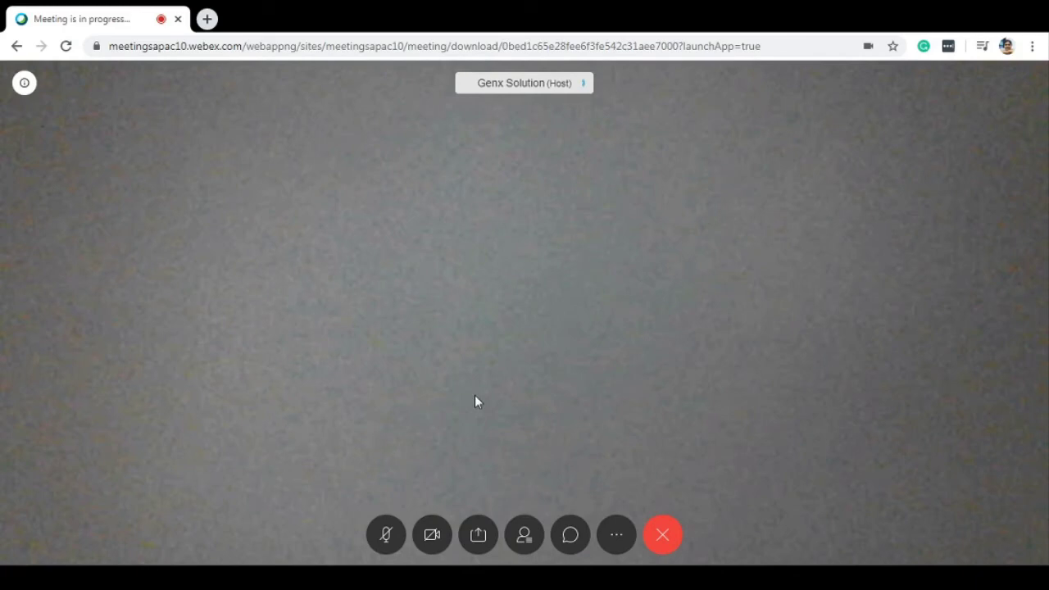
- Turn off the camera video and end the meeting for all participants
click(430, 539)
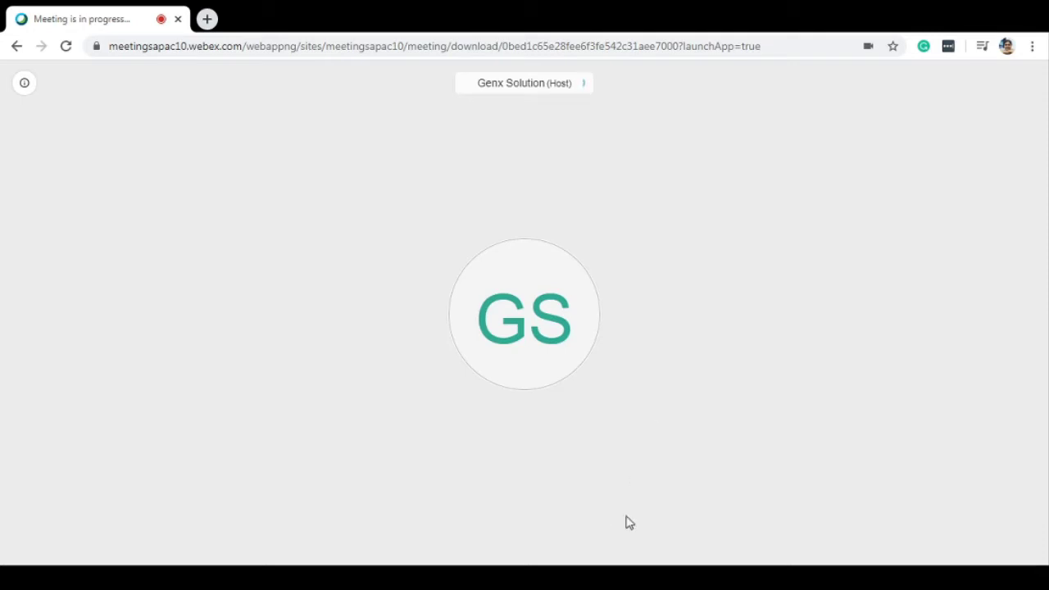
mouse_move(653, 553)
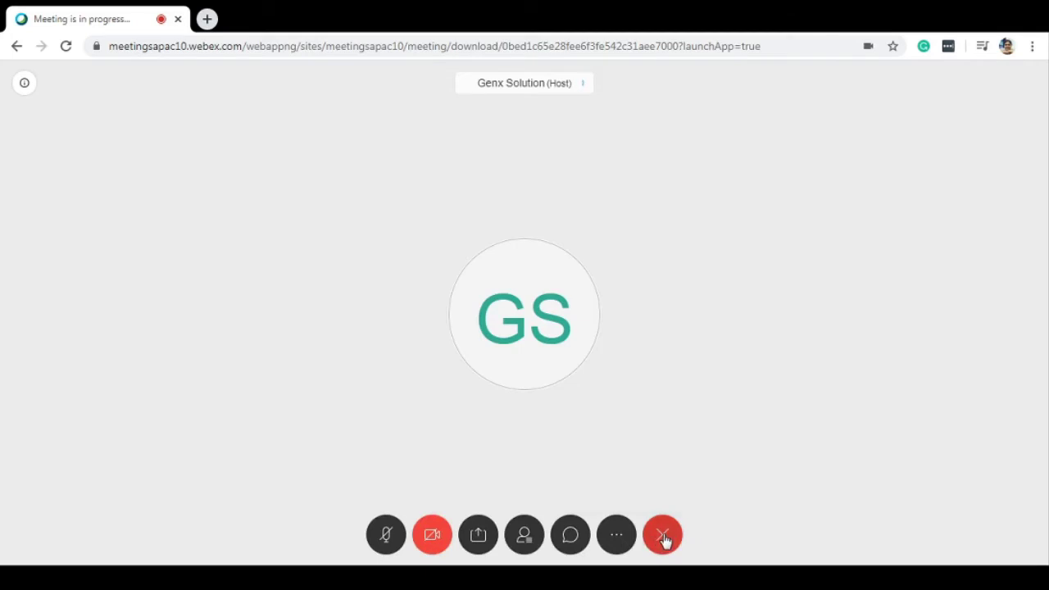
click(663, 537)
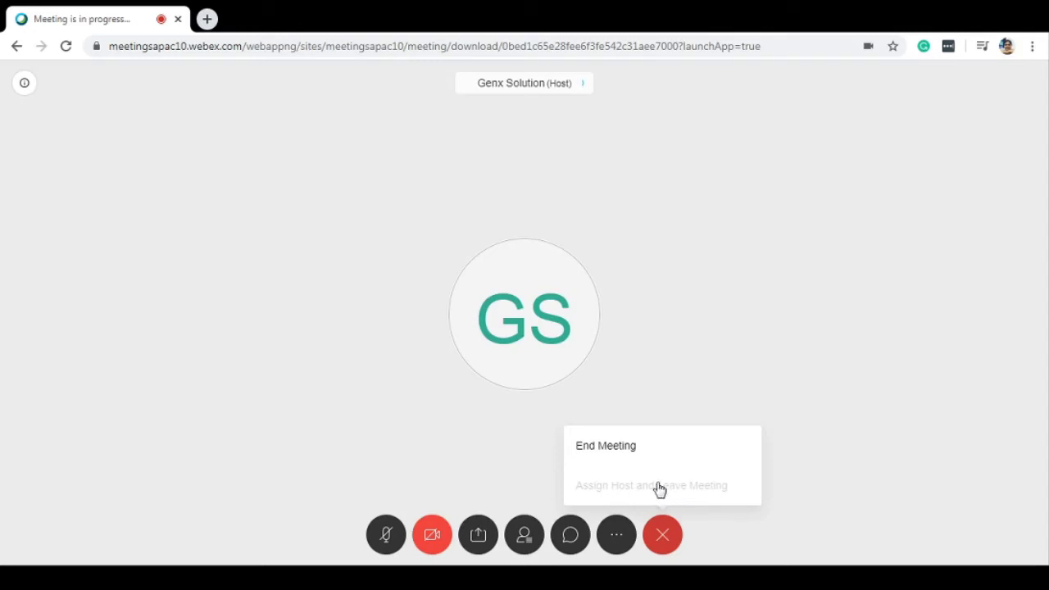
click(627, 451)
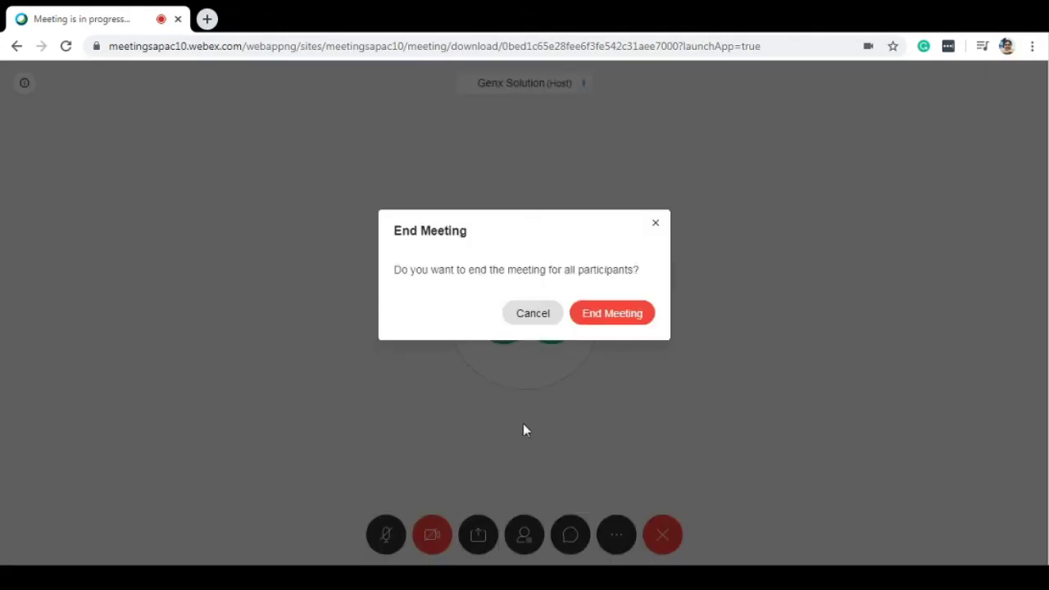
click(599, 321)
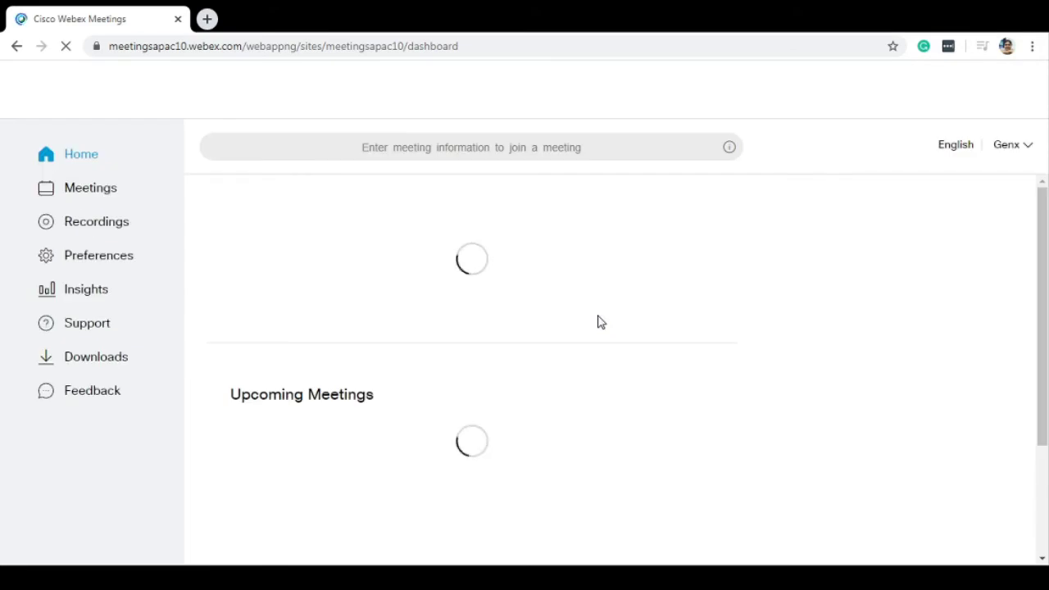
- Copy the personal meeting room link of ABC's Meeting Room for sharing
click(533, 249)
click(405, 226)
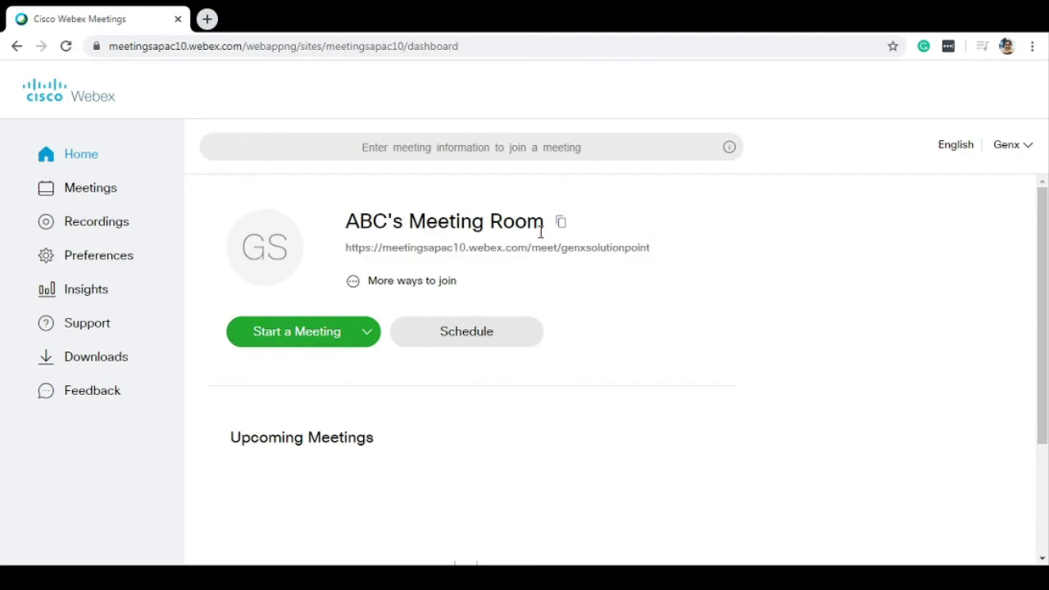
click(598, 247)
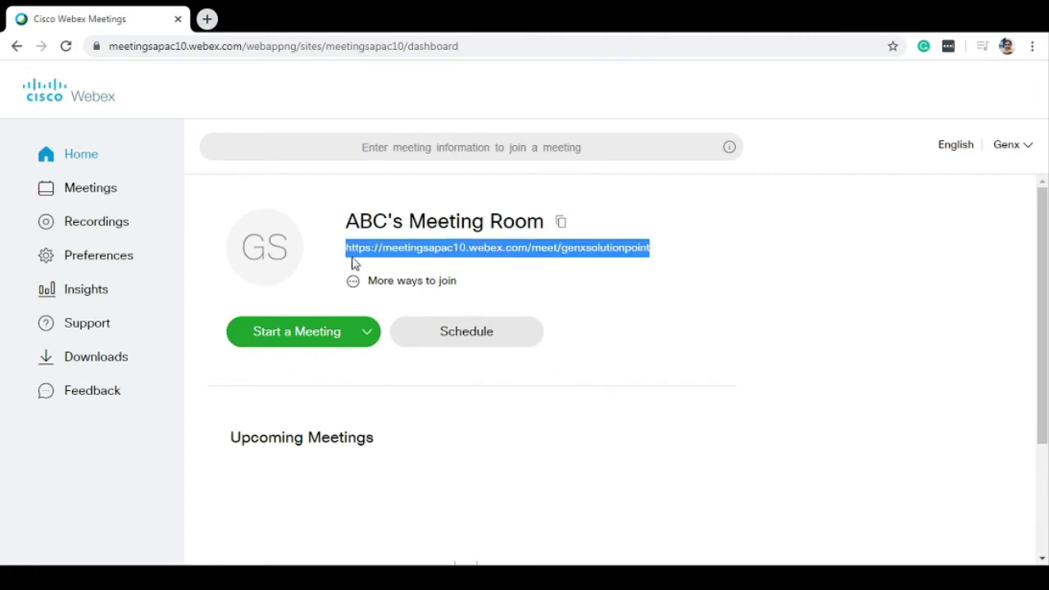
click(614, 227)
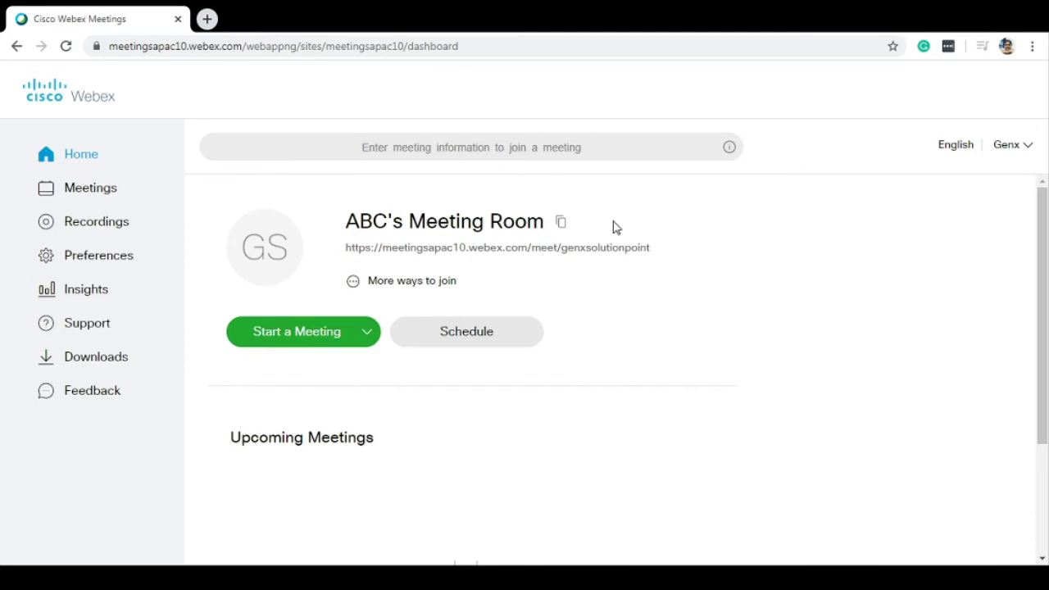
click(524, 247)
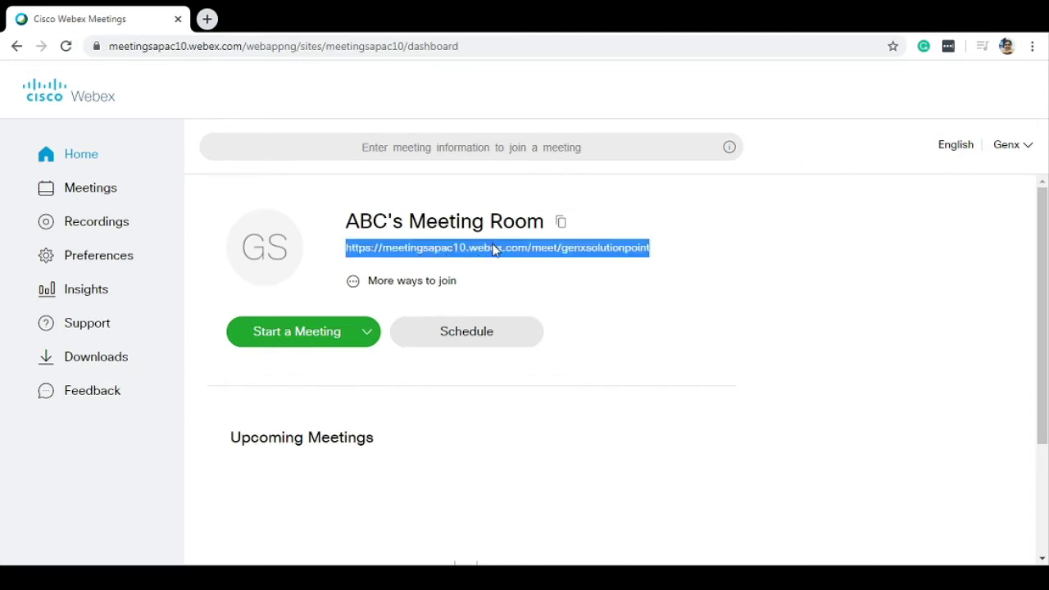
click(560, 233)
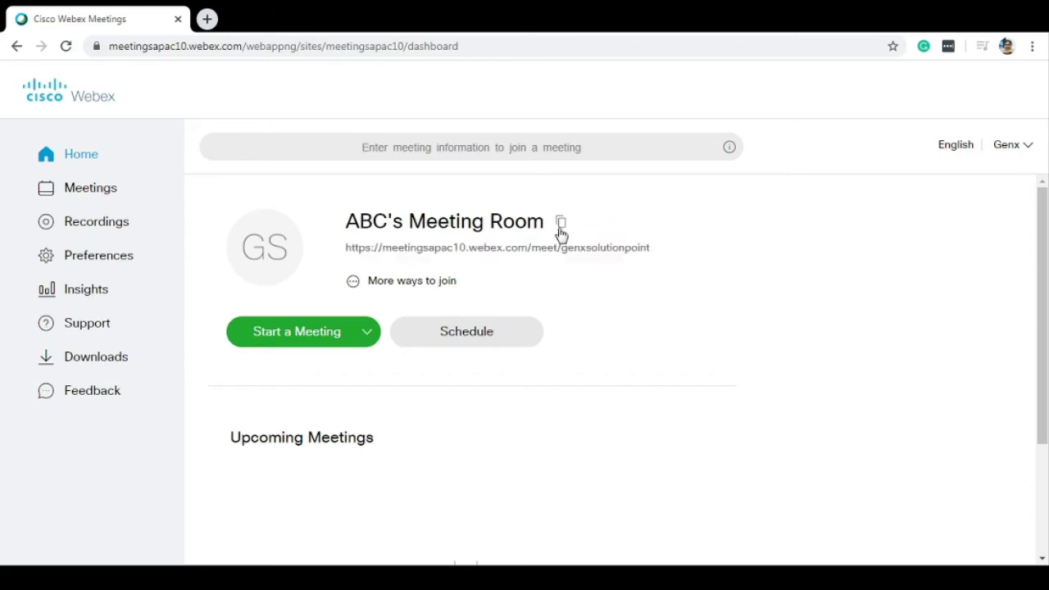
click(561, 226)
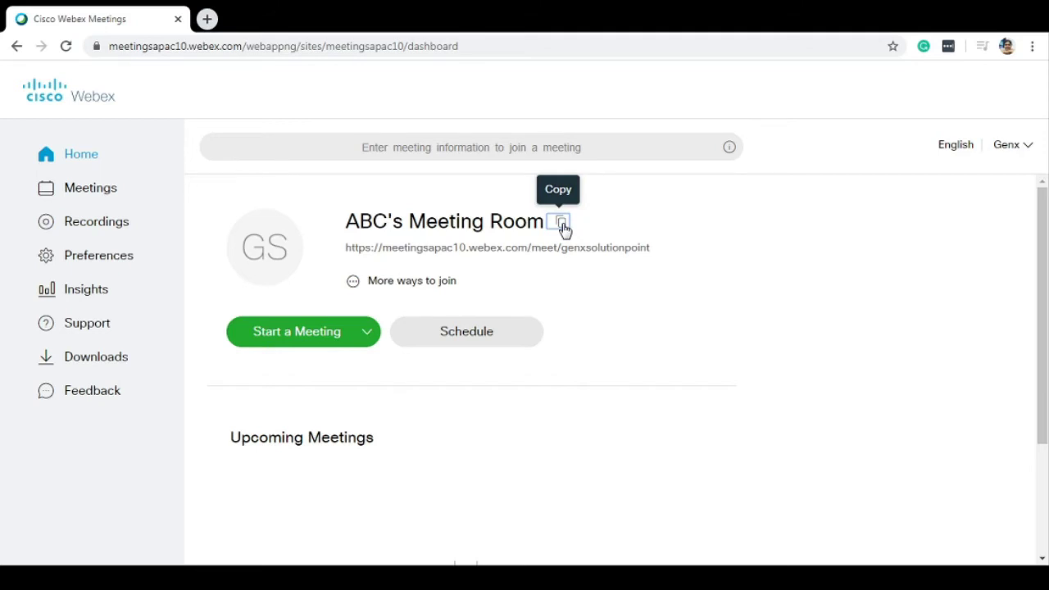
- Examine the additional ways to join the meeting room, including the meeting number, video system and phone details
click(353, 283)
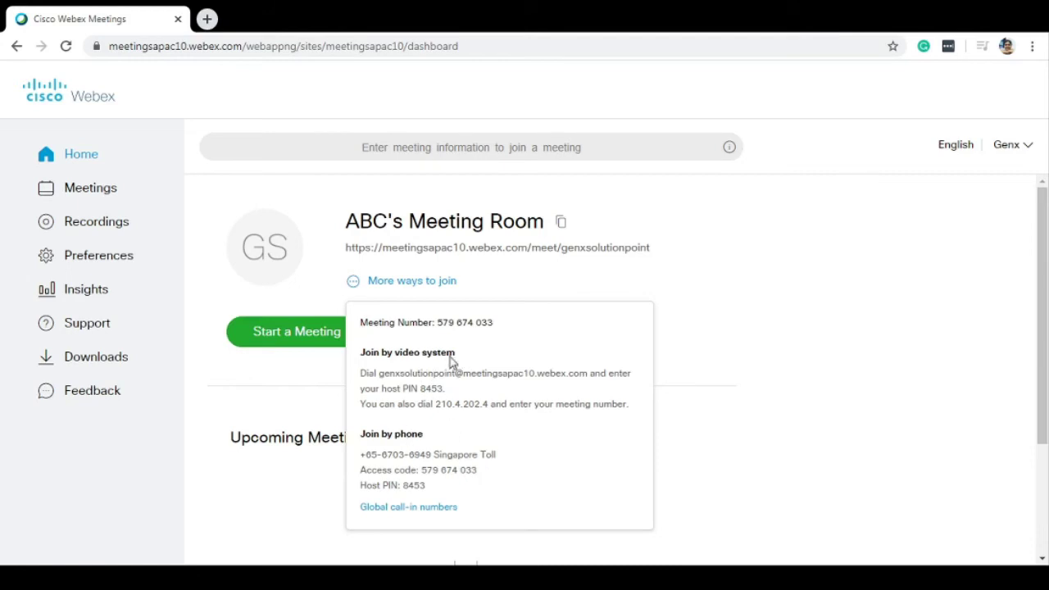
double_click(490, 327)
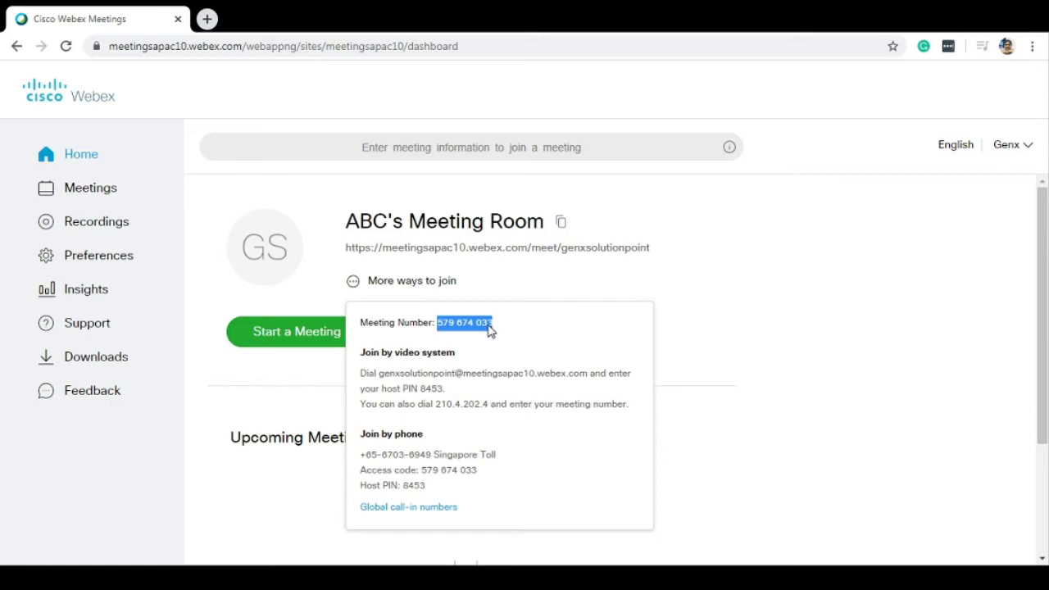
click(478, 344)
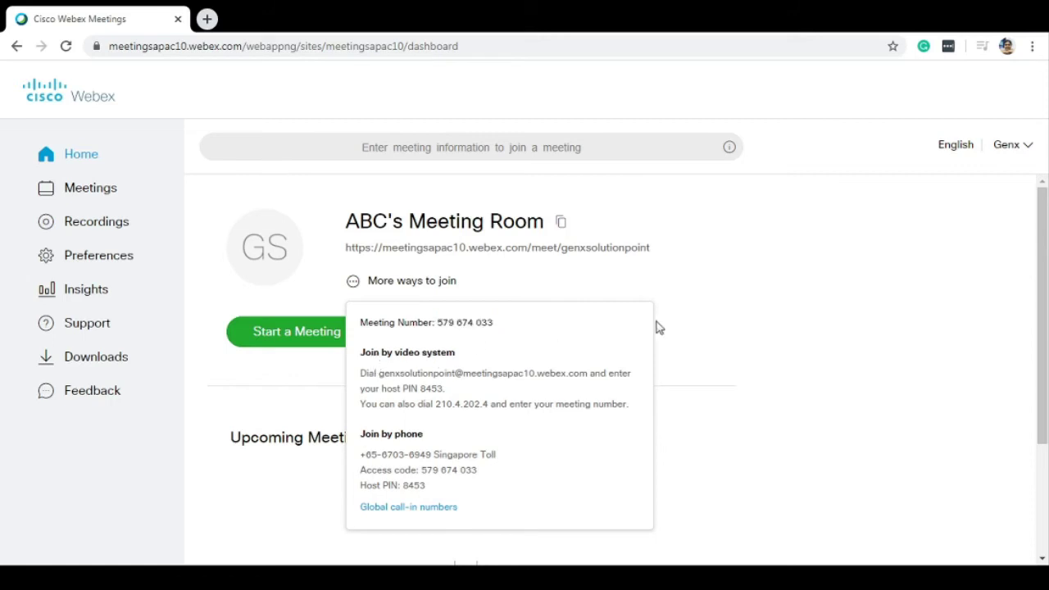
click(763, 322)
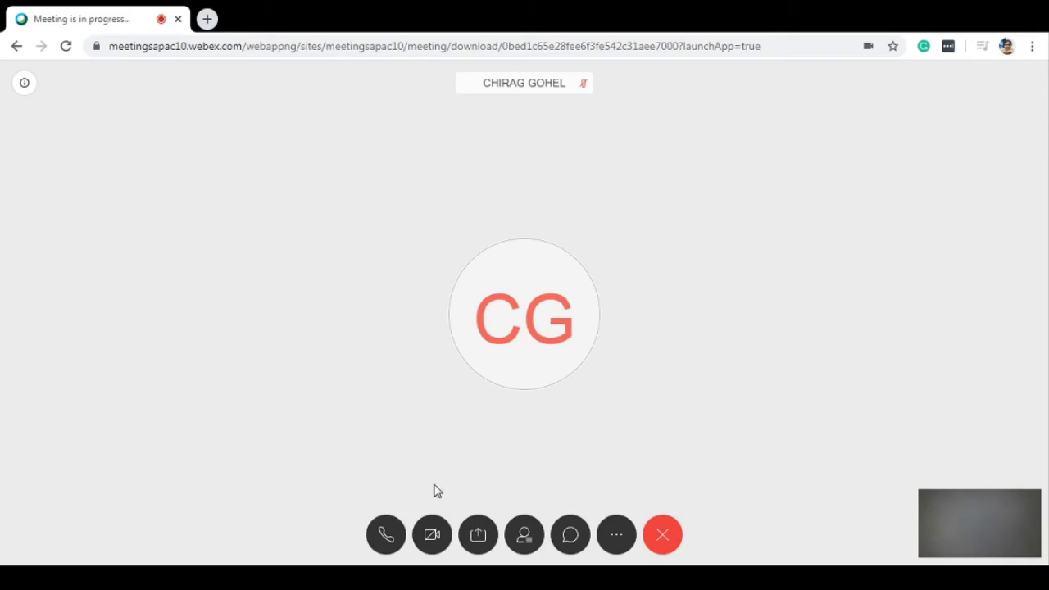
- View the list of people who joined the running meeting and close the list
click(523, 537)
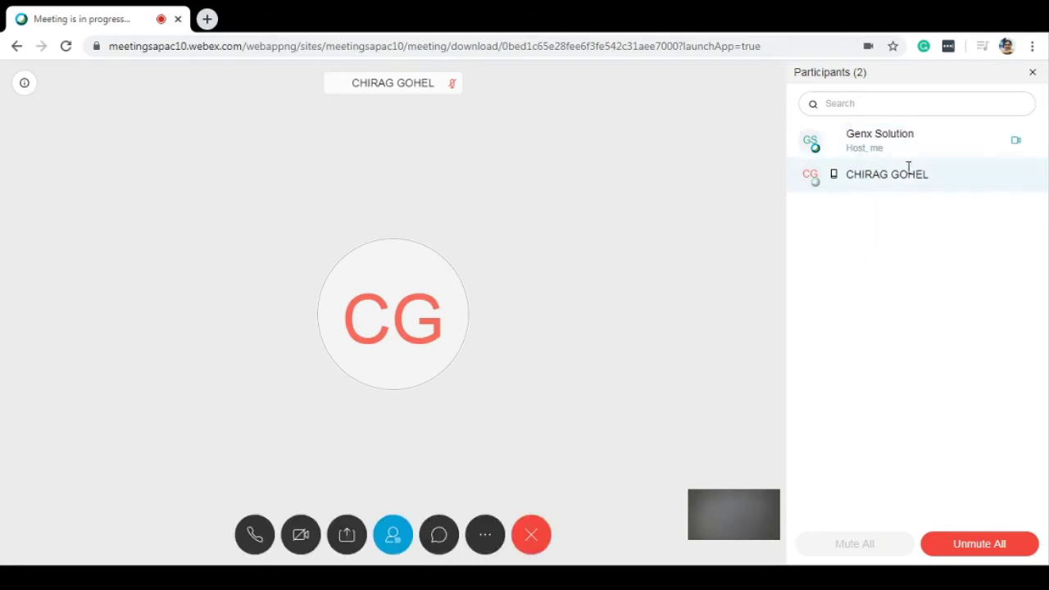
click(392, 536)
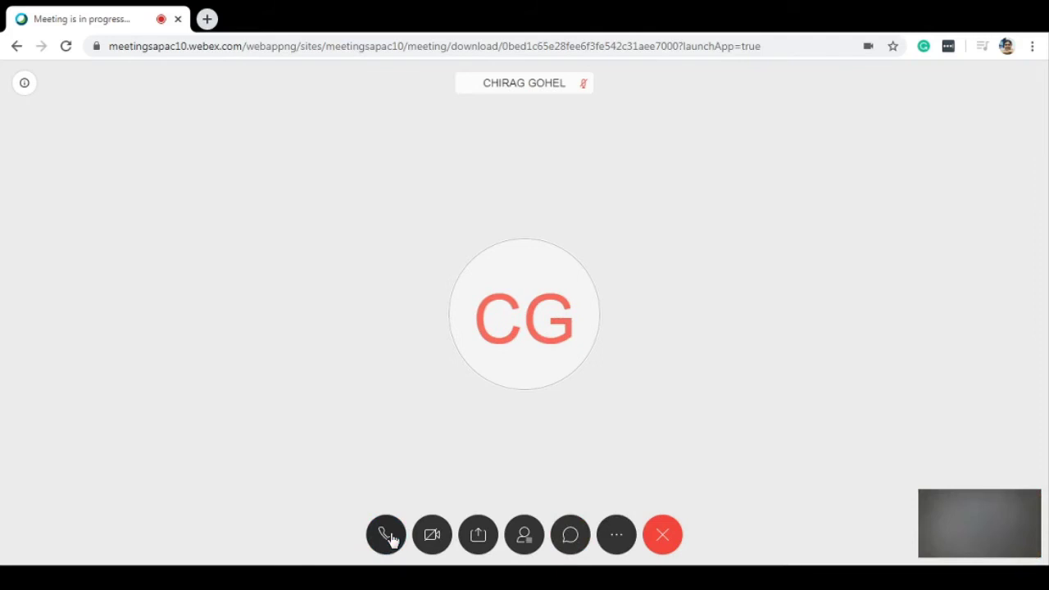
- Send the private chat message "heloo" to the other participant and return to the participants list
click(524, 536)
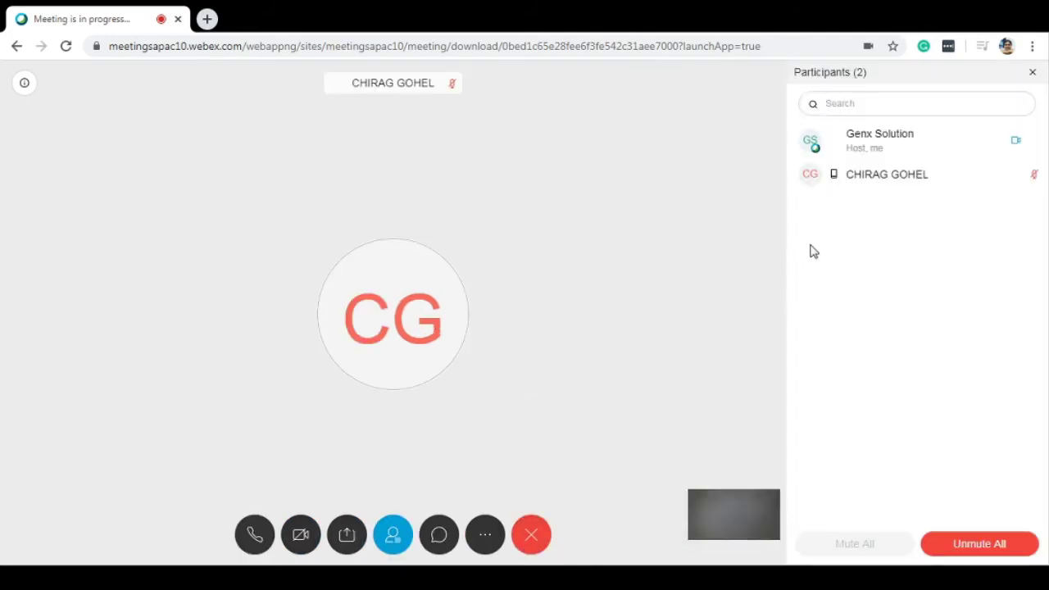
mouse_move(856, 175)
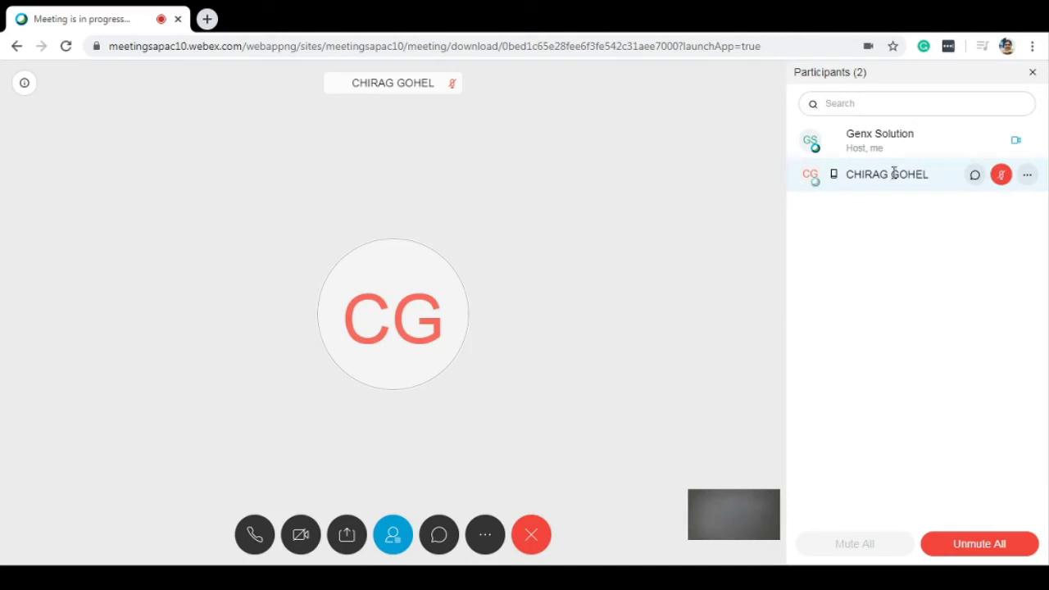
click(973, 177)
text(heloo)
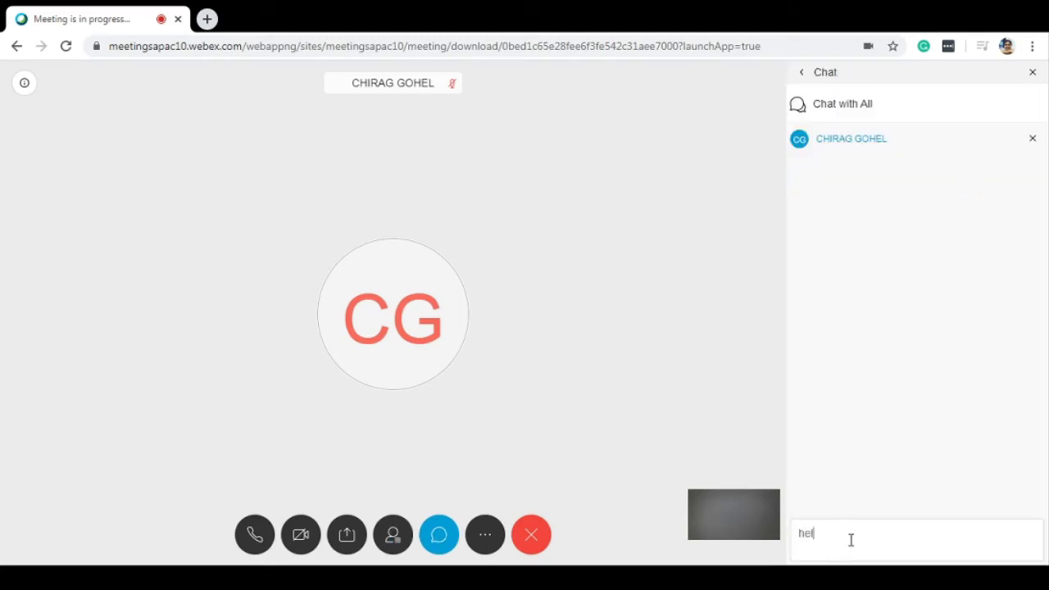
key(Return)
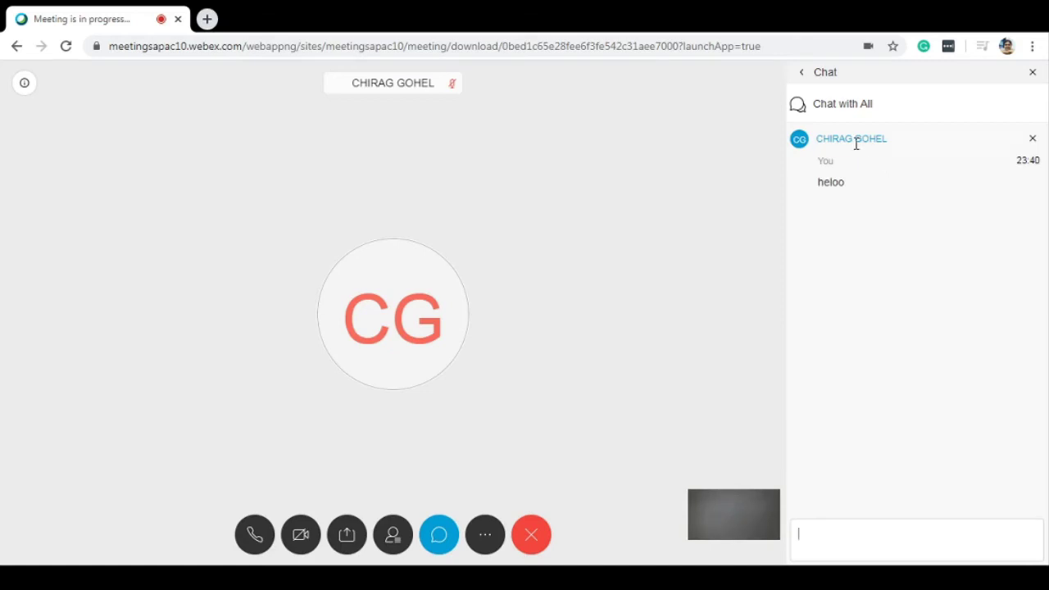
click(799, 72)
- Move the other participant out of the meeting to the lobby and confirm the move
mouse_move(1012, 178)
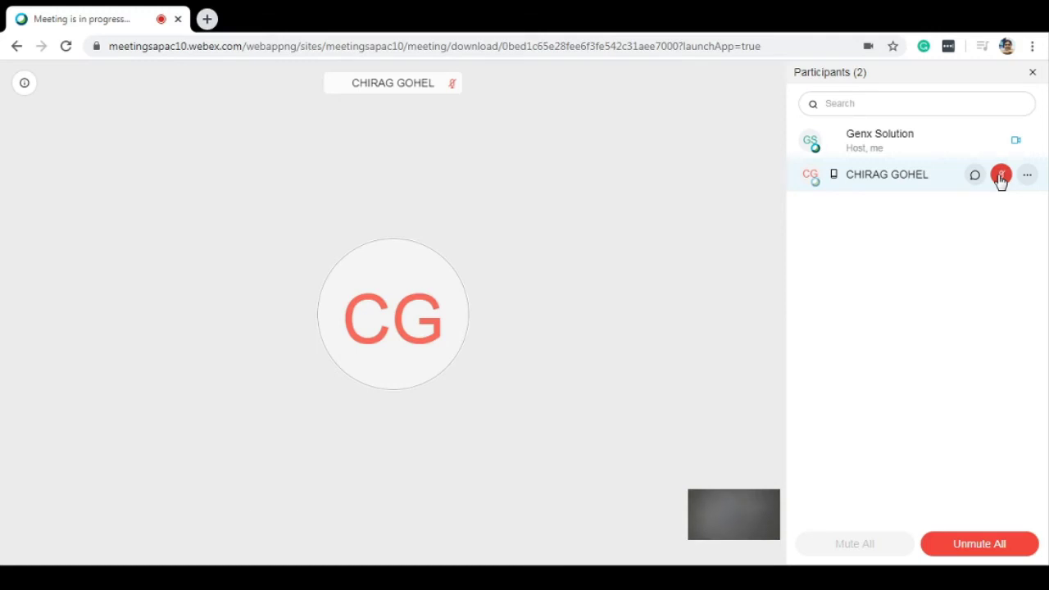
click(1026, 176)
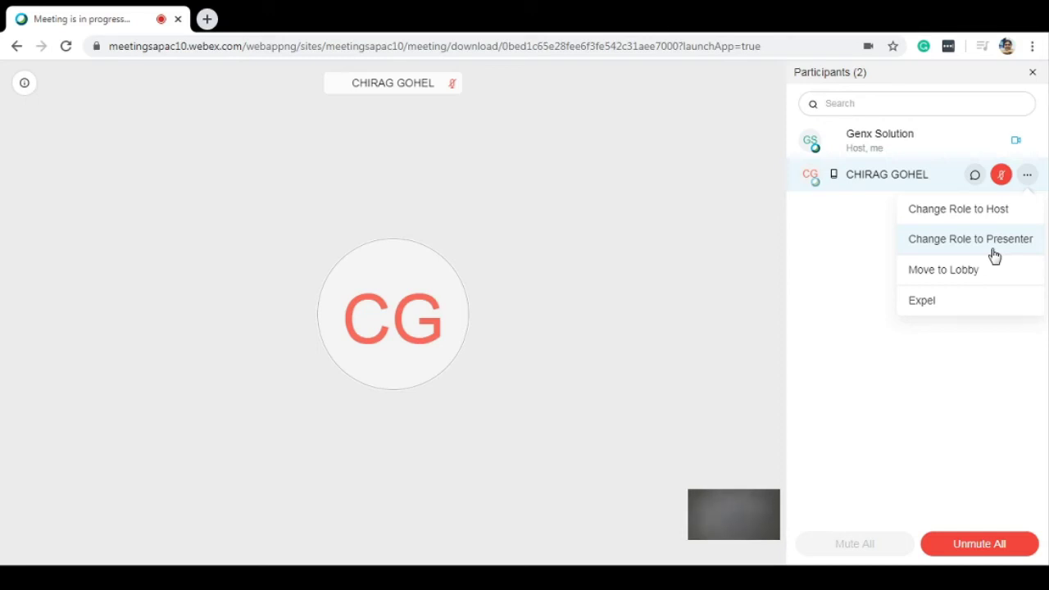
click(950, 271)
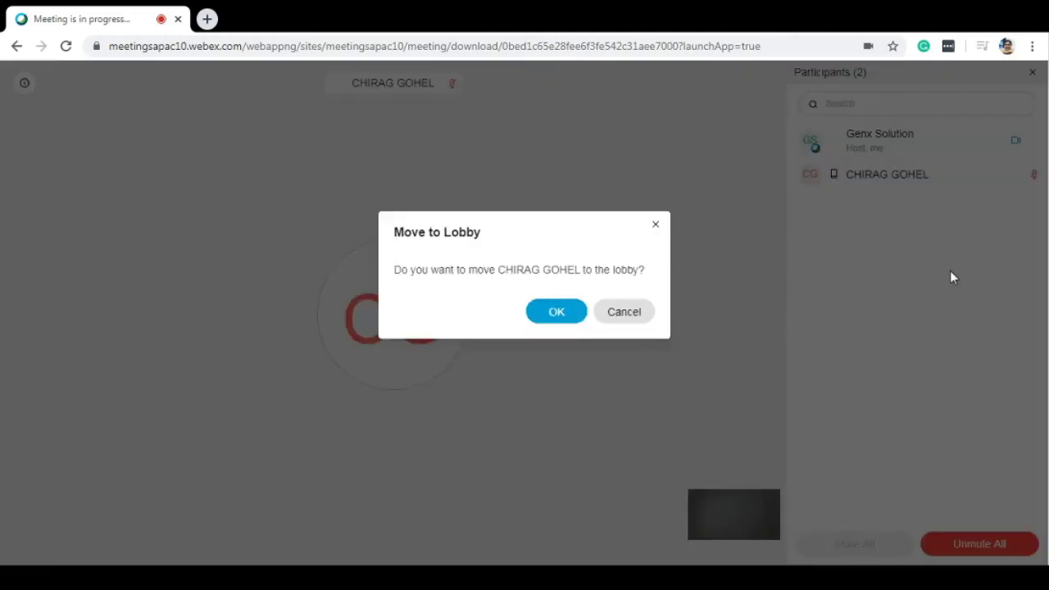
click(552, 314)
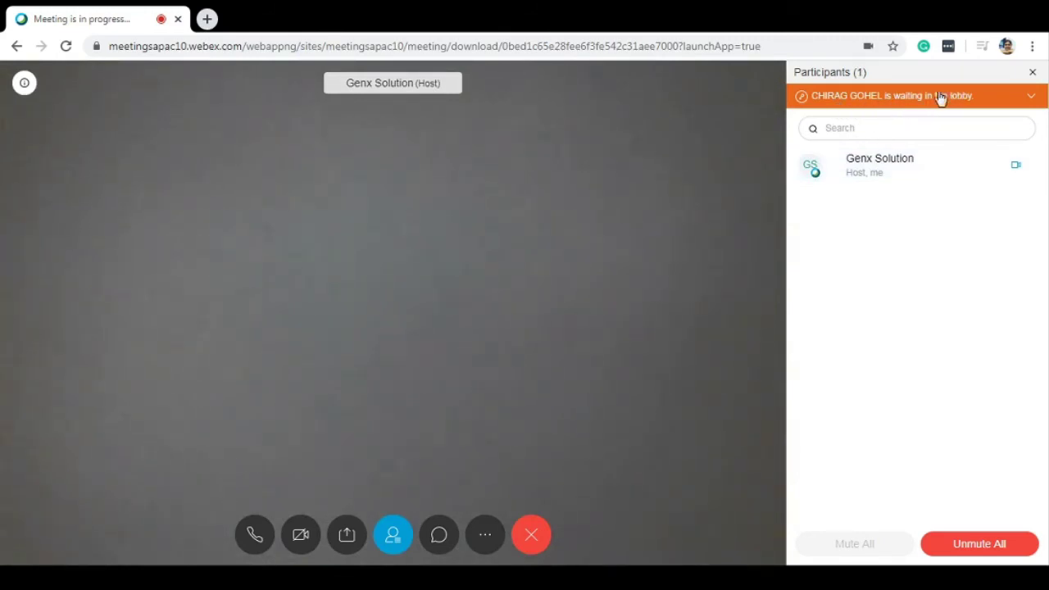
- Select everyone waiting in the lobby and admit them back into the meeting
click(1030, 98)
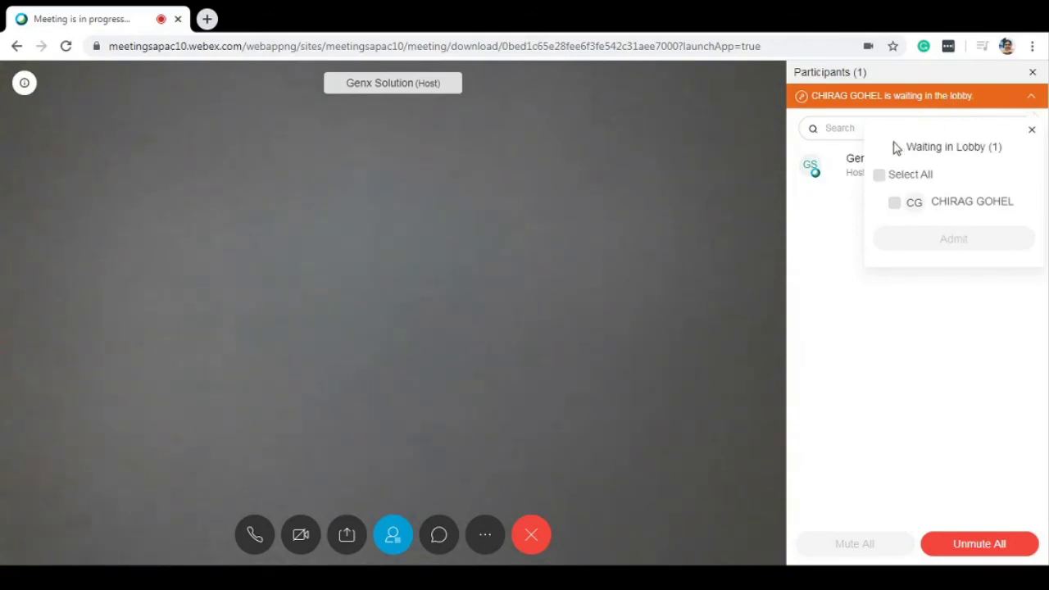
click(878, 176)
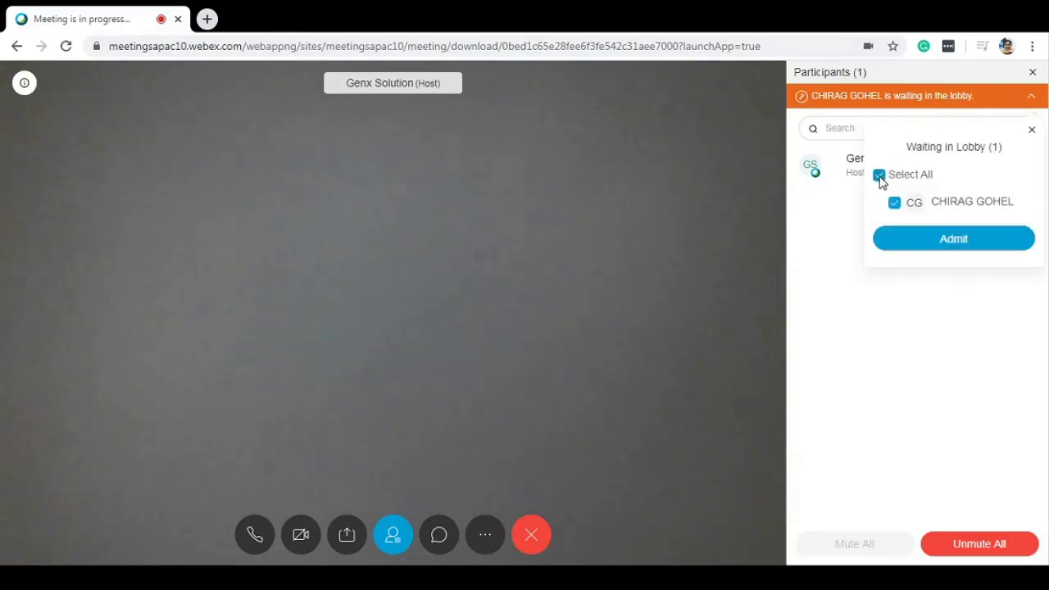
click(951, 244)
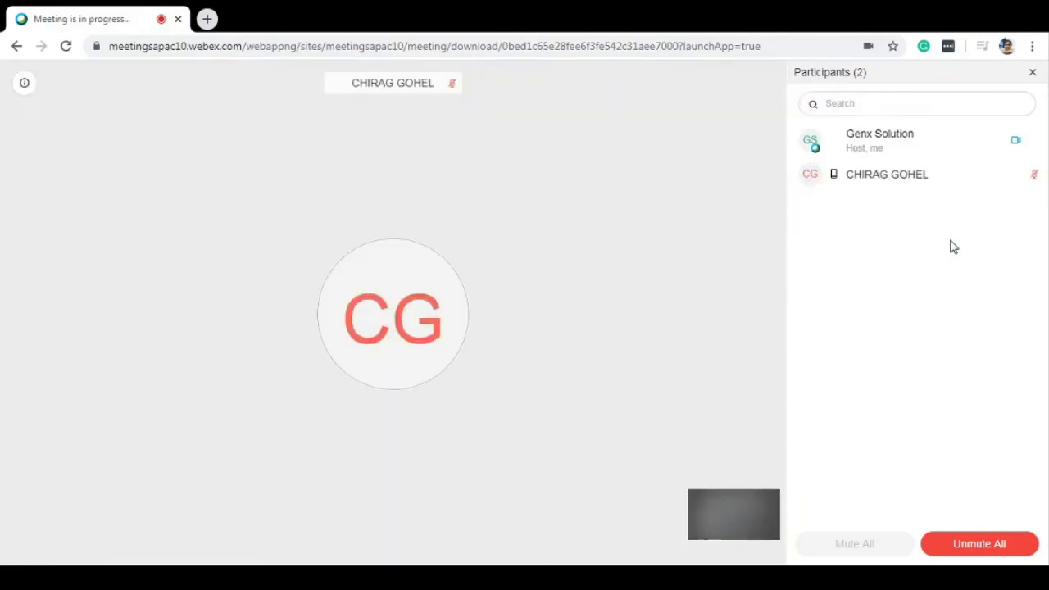
- Expel the other participant from the meeting, confirm the removal and close the participants list
mouse_move(903, 193)
click(1025, 177)
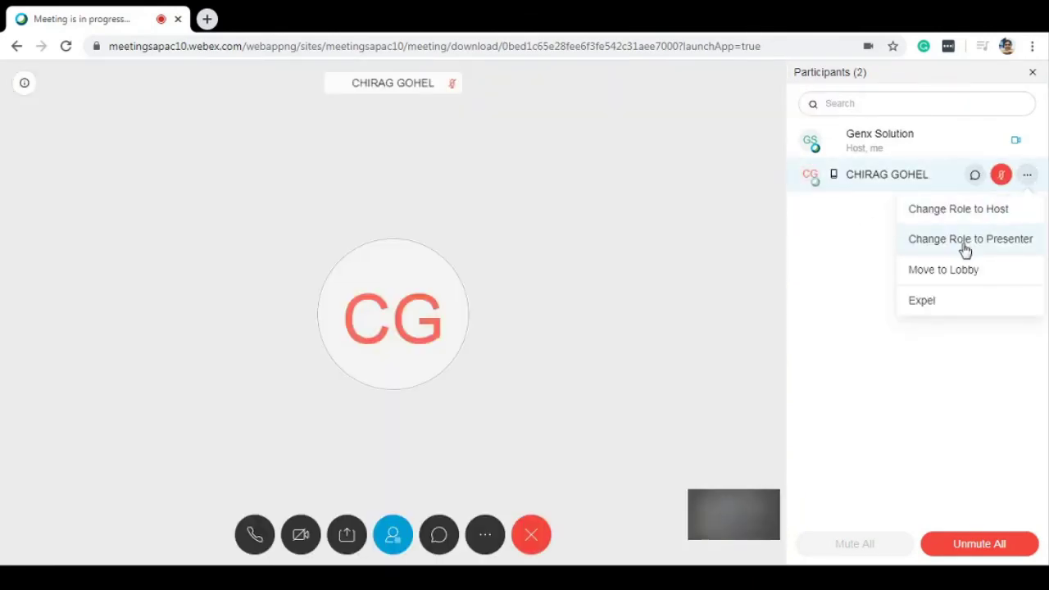
click(935, 304)
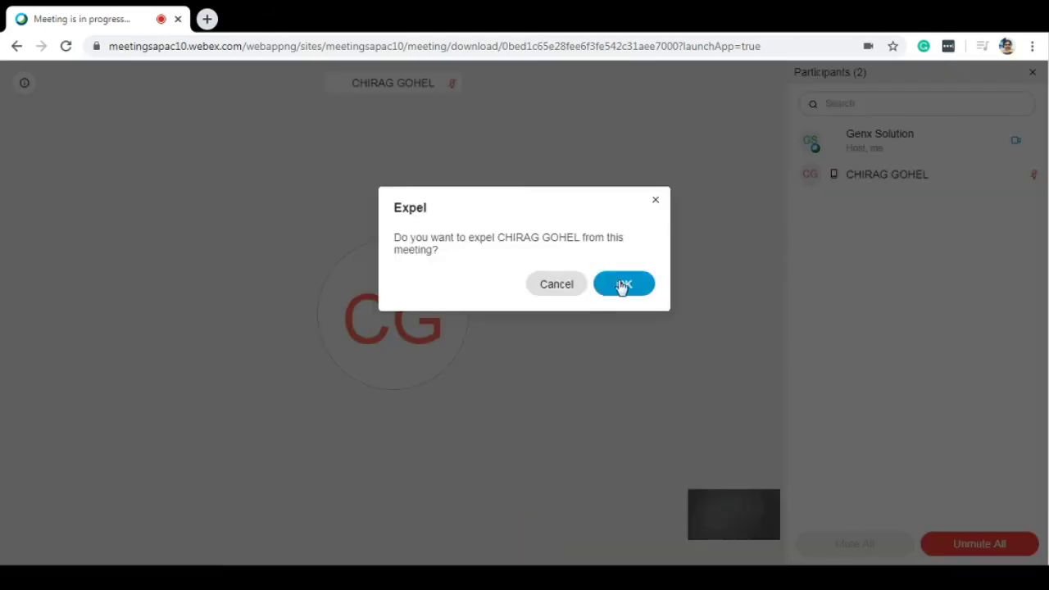
click(620, 286)
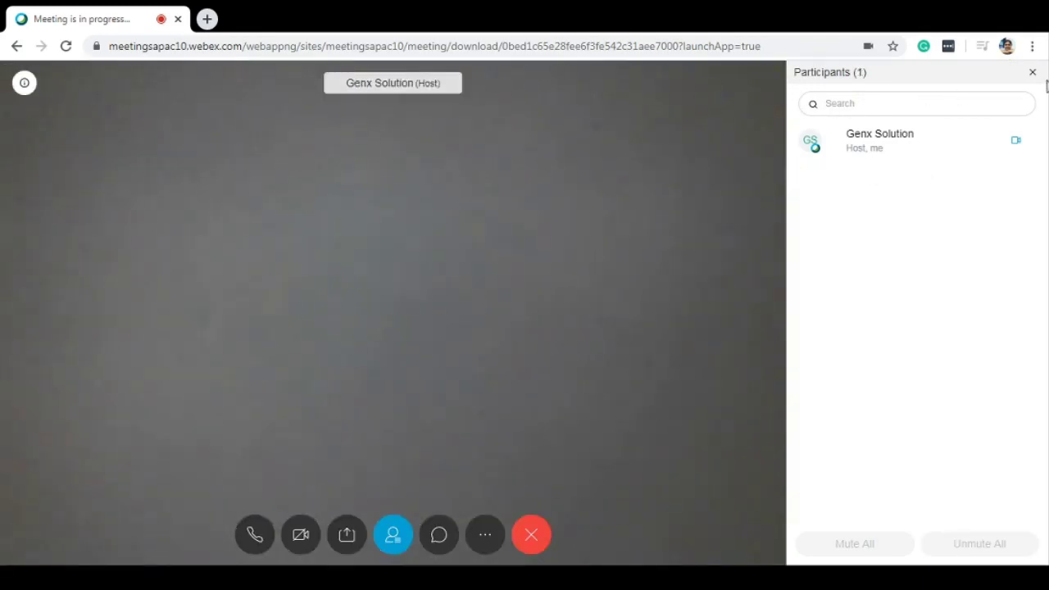
click(1032, 72)
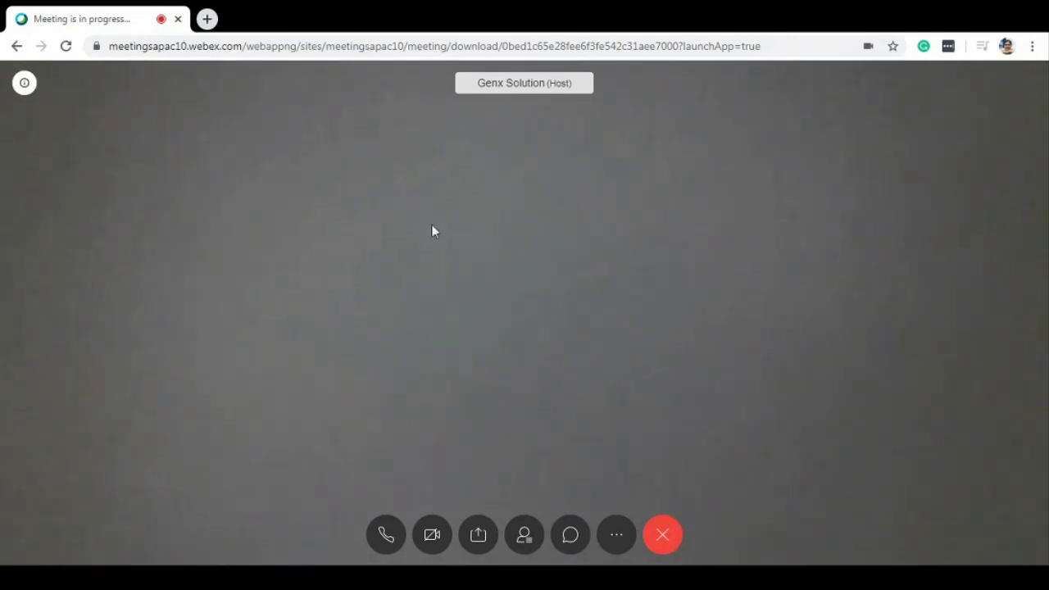
- Examine the meeting information of ABC's Meeting Room, highlighting the meeting number, and close the information
click(24, 84)
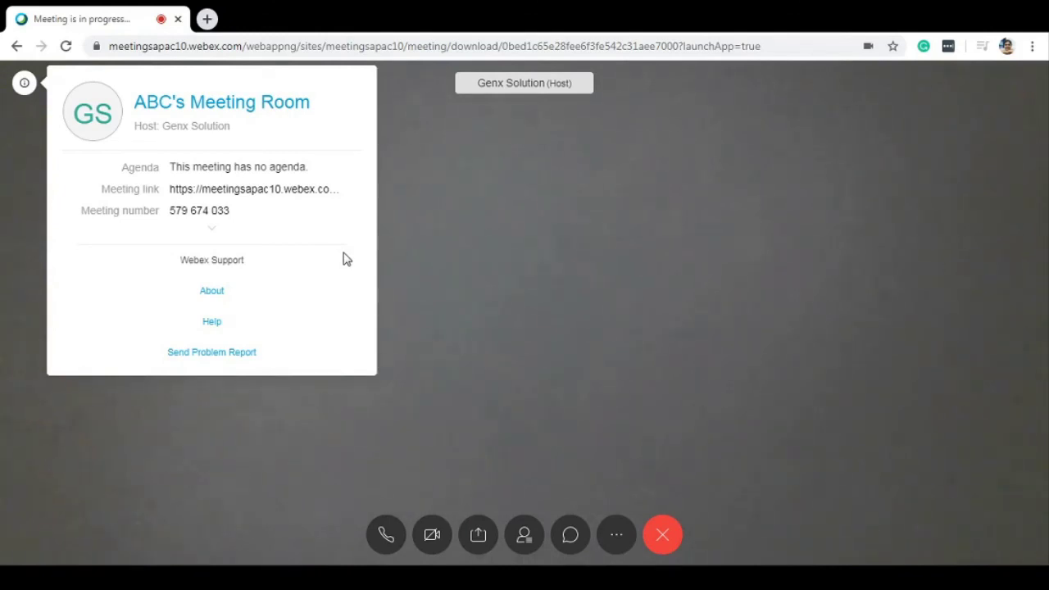
triple_click(174, 211)
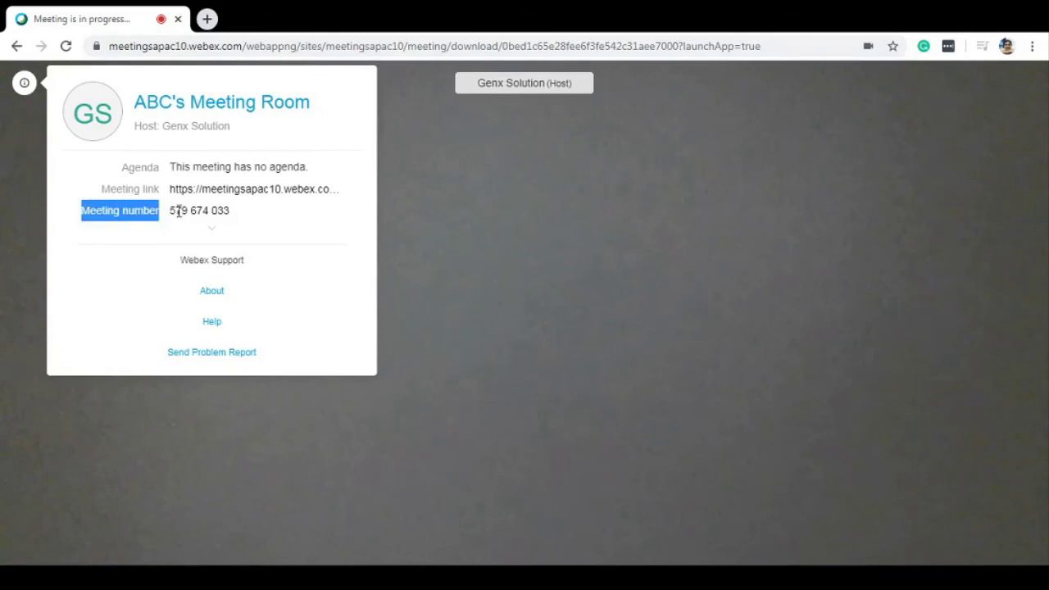
click(215, 210)
double_click(215, 212)
triple_click(215, 212)
click(194, 208)
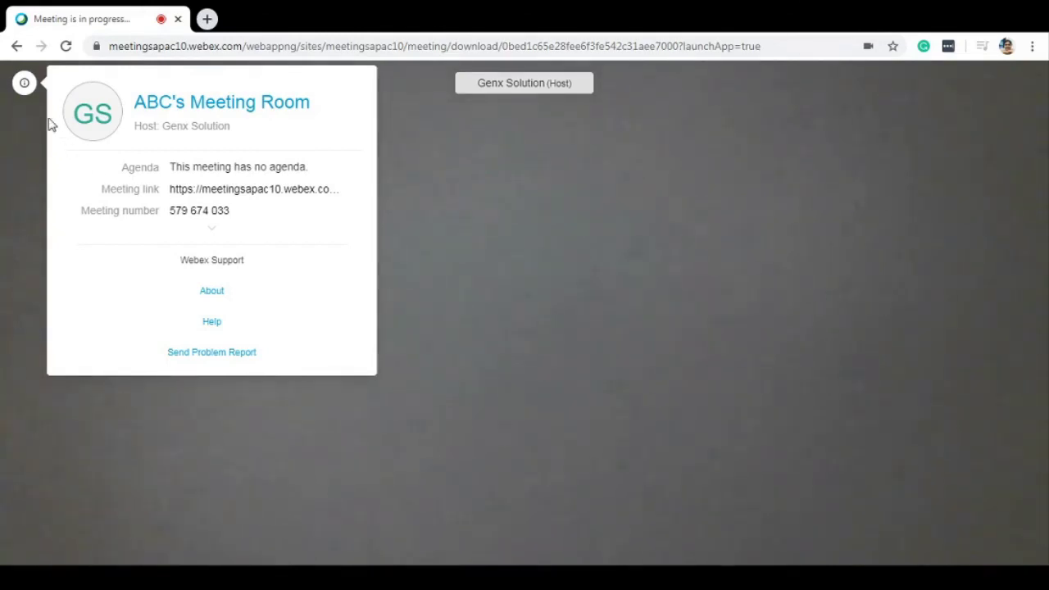
click(25, 84)
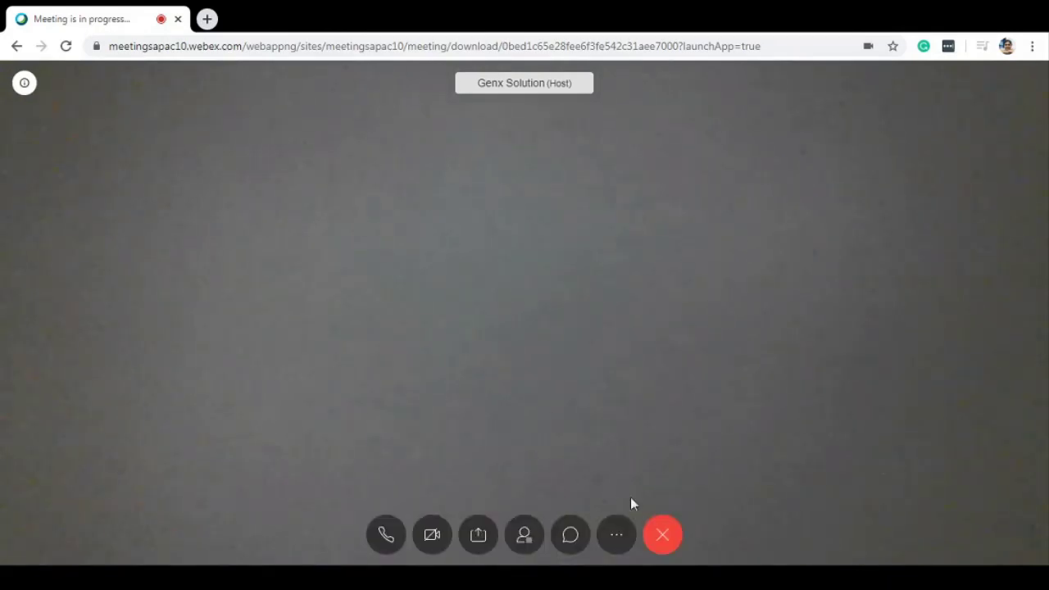
- End the meeting for all participants and confirm ending it
click(660, 534)
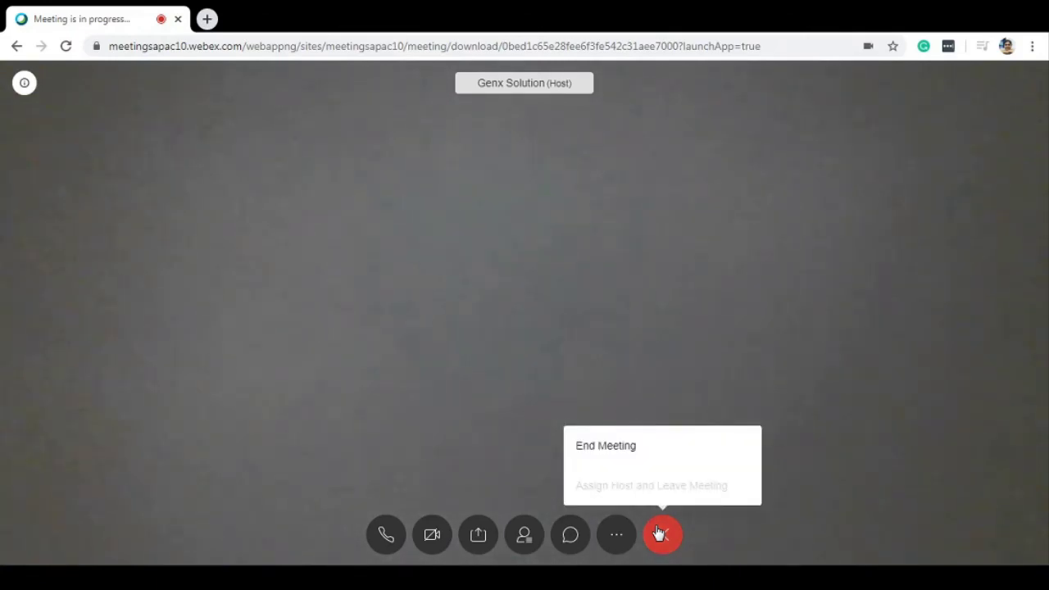
click(683, 452)
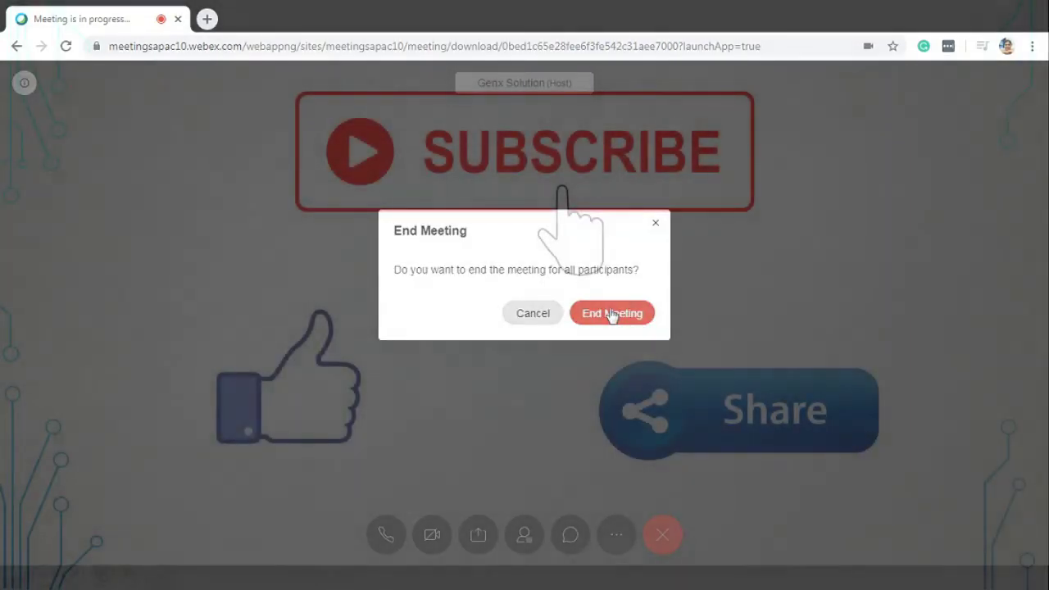
click(613, 312)
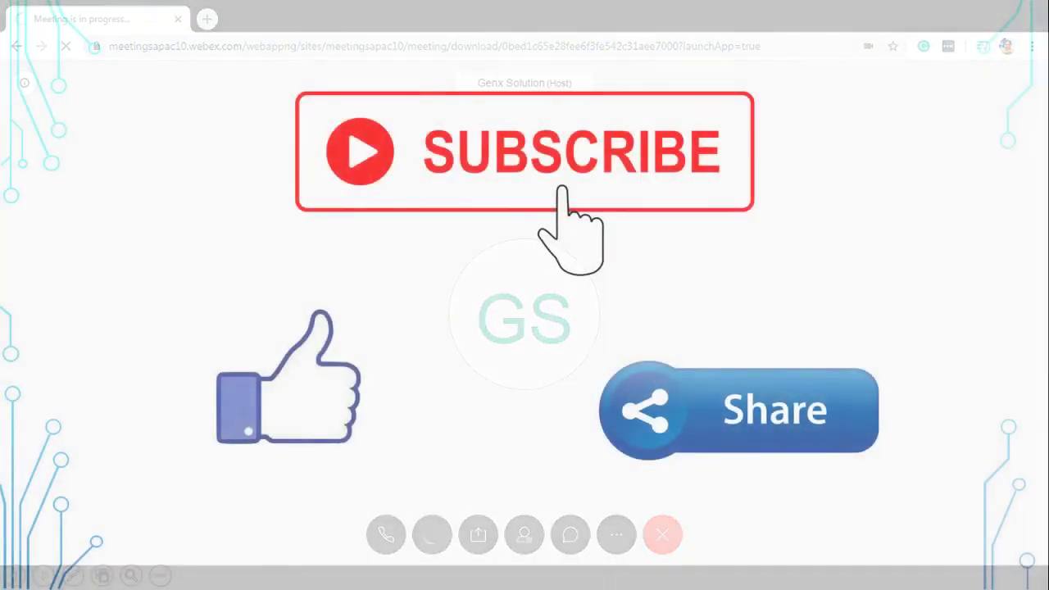